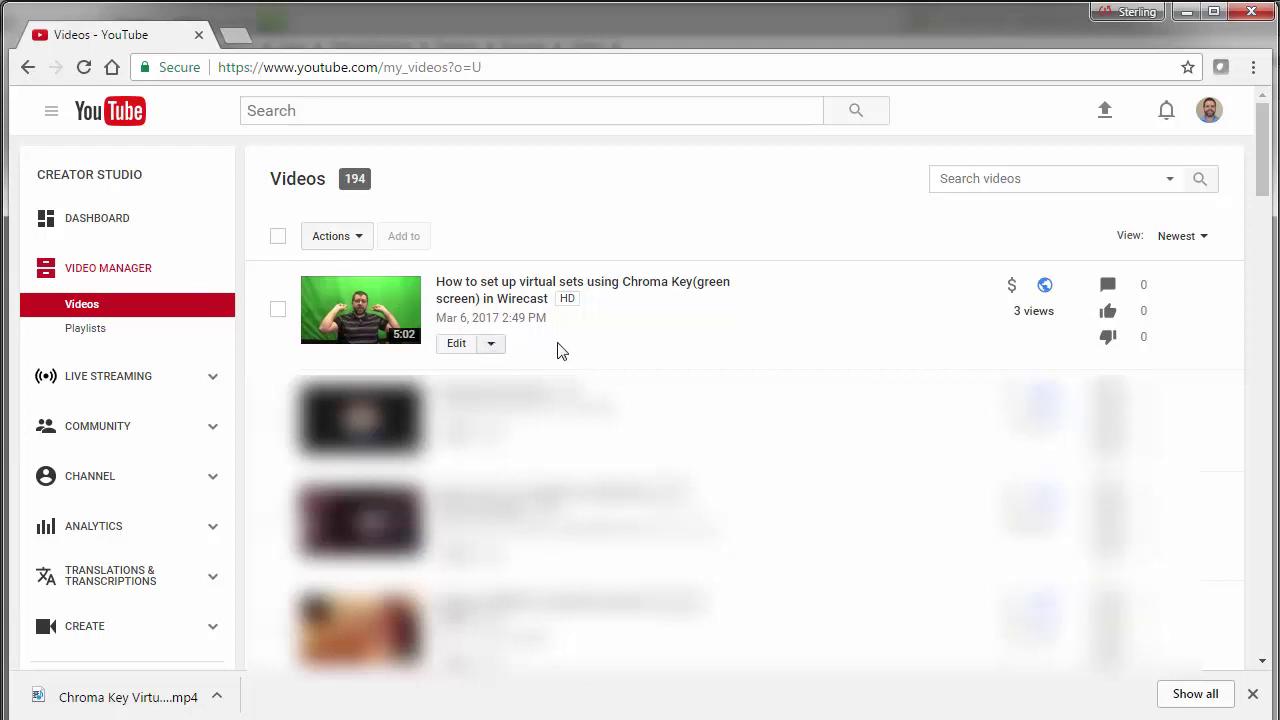
Open the chroma key video's Subtitles/CC page for editing.
{"action": "left_click", "coordinate": [490, 345]}
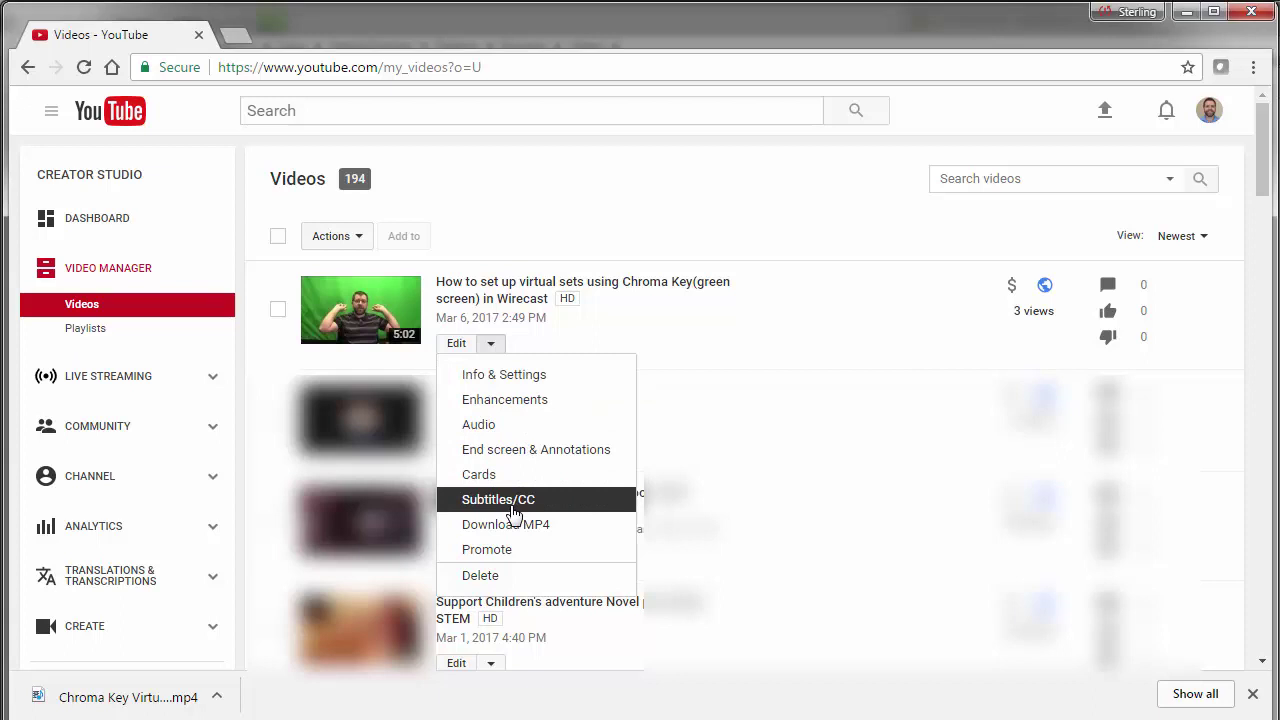
{"action": "left_click", "coordinate": [458, 348]}
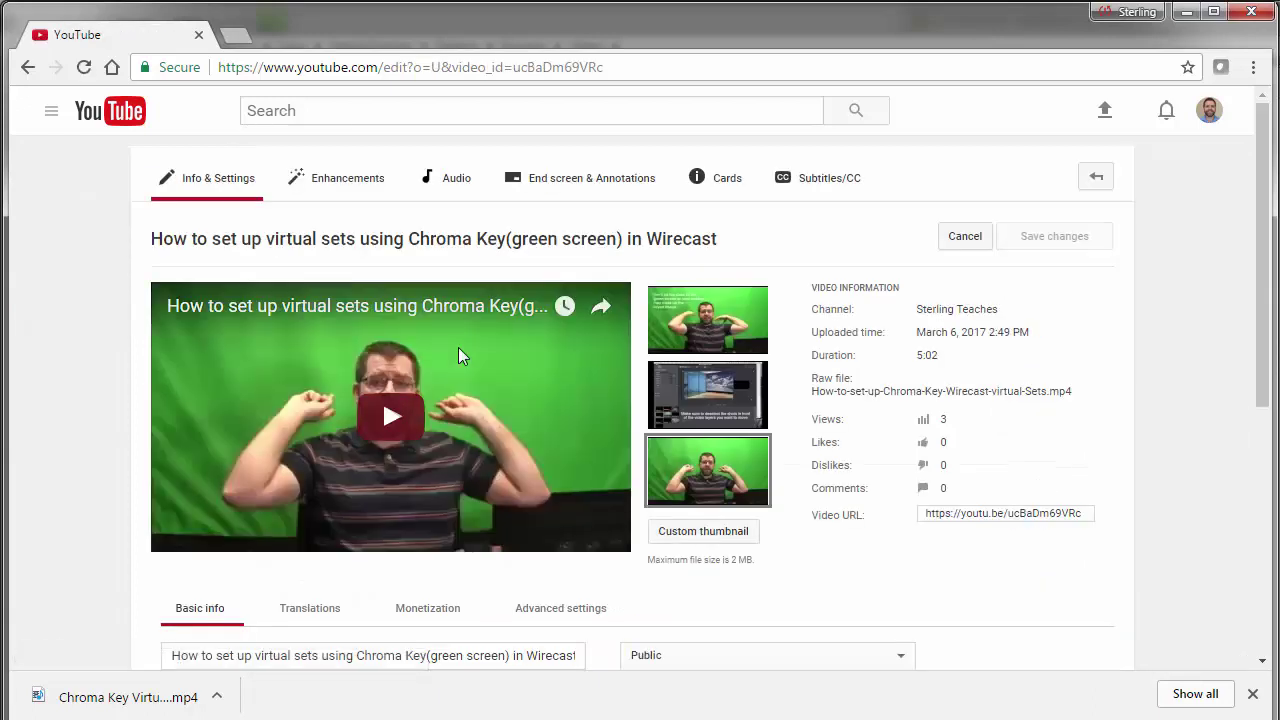
{"action": "left_click", "coordinate": [830, 190]}
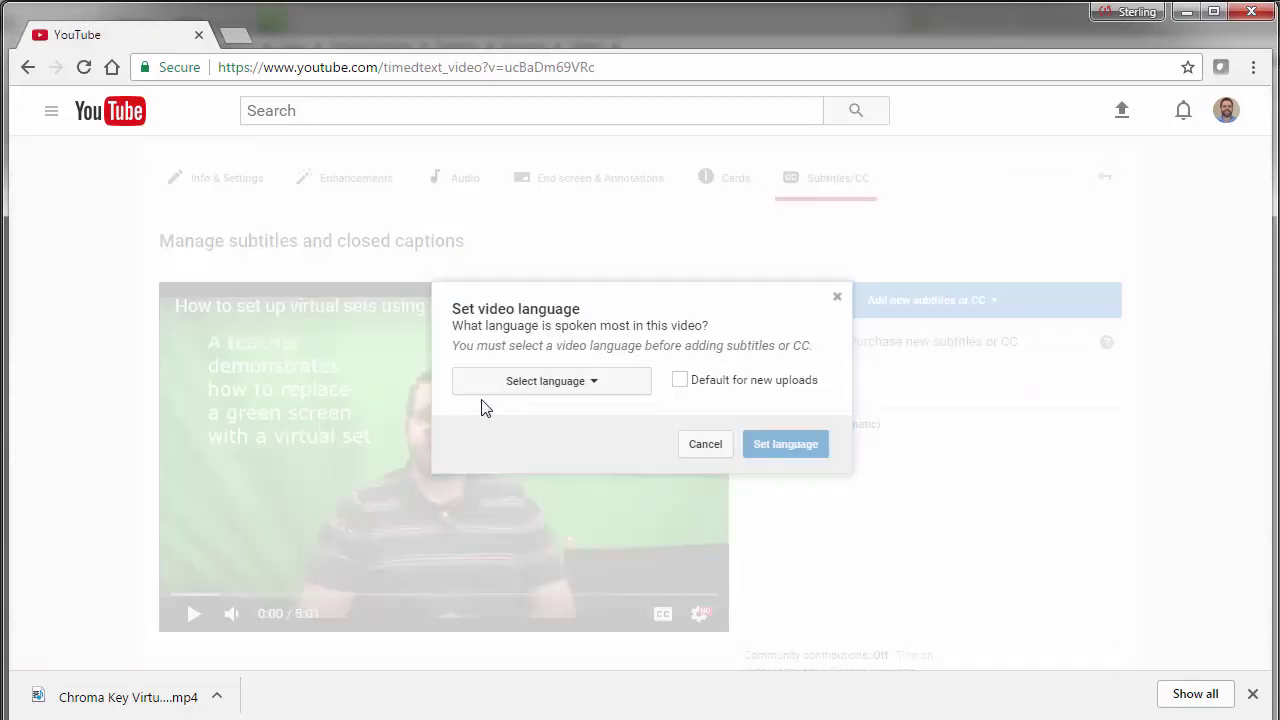
Set the video language to English, also as the default for new uploads.
{"action": "left_click", "coordinate": [613, 390]}
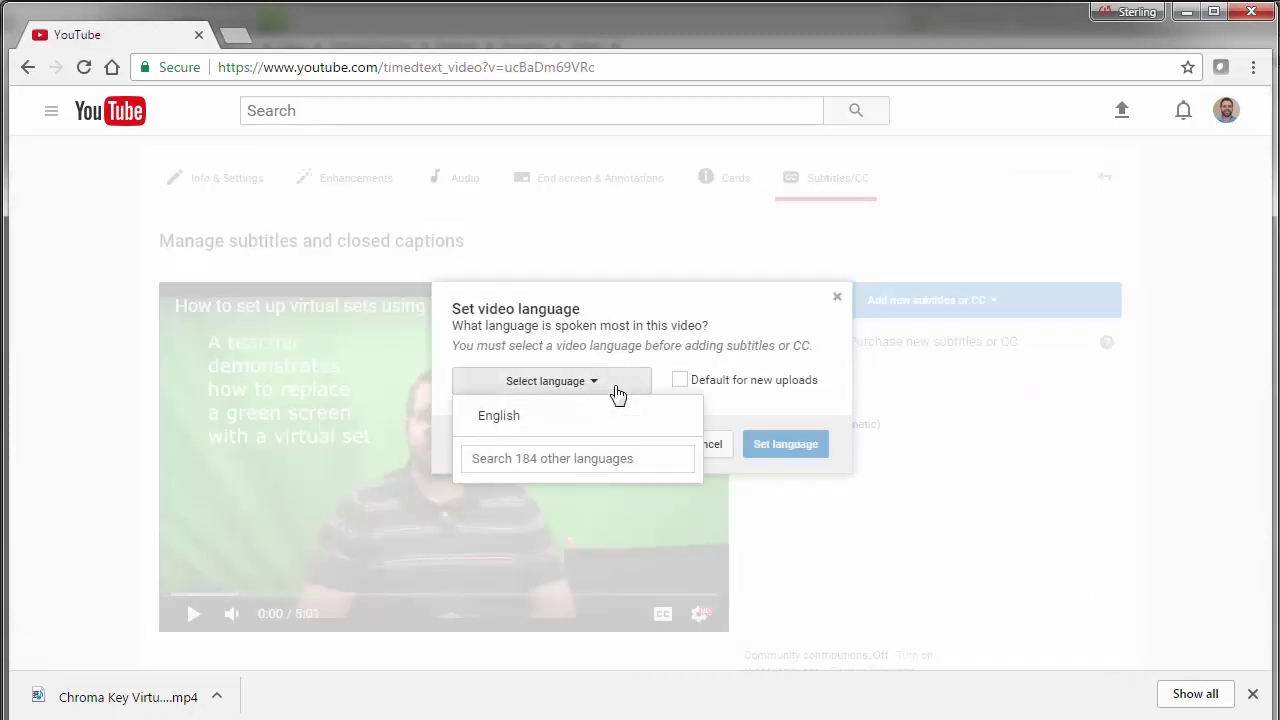
{"action": "left_click", "coordinate": [550, 420]}
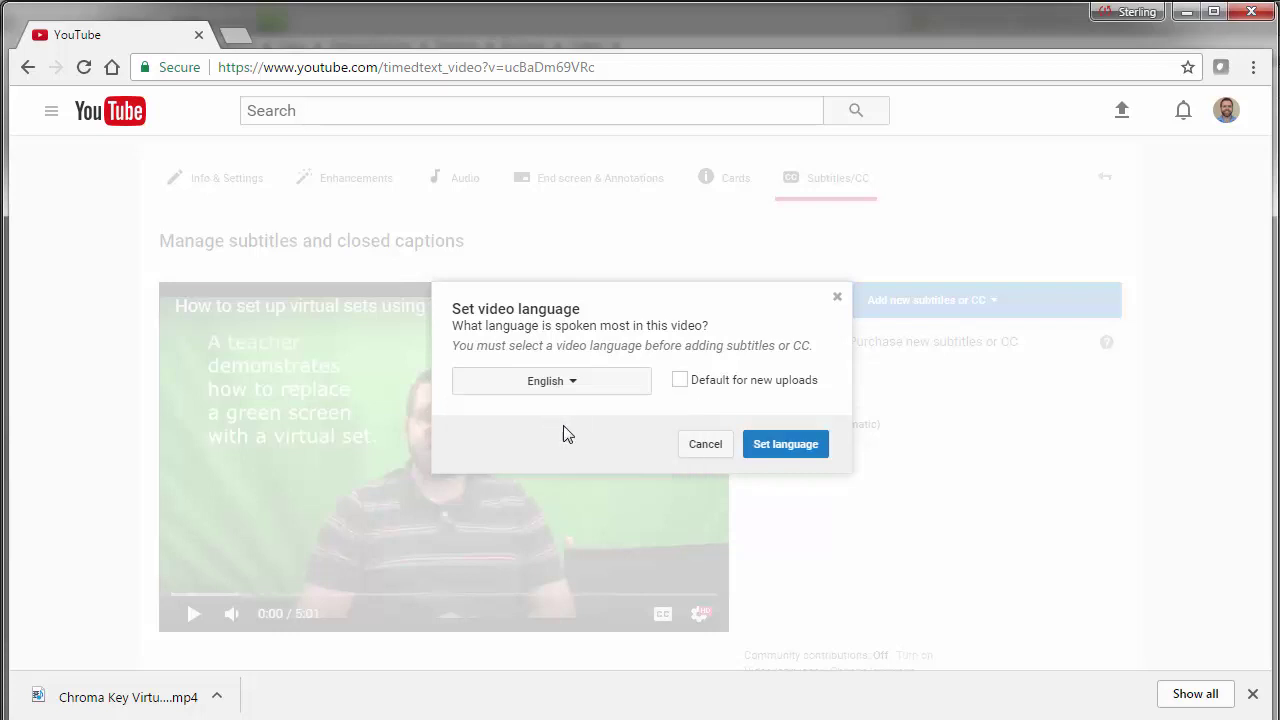
{"action": "left_click", "coordinate": [684, 382]}
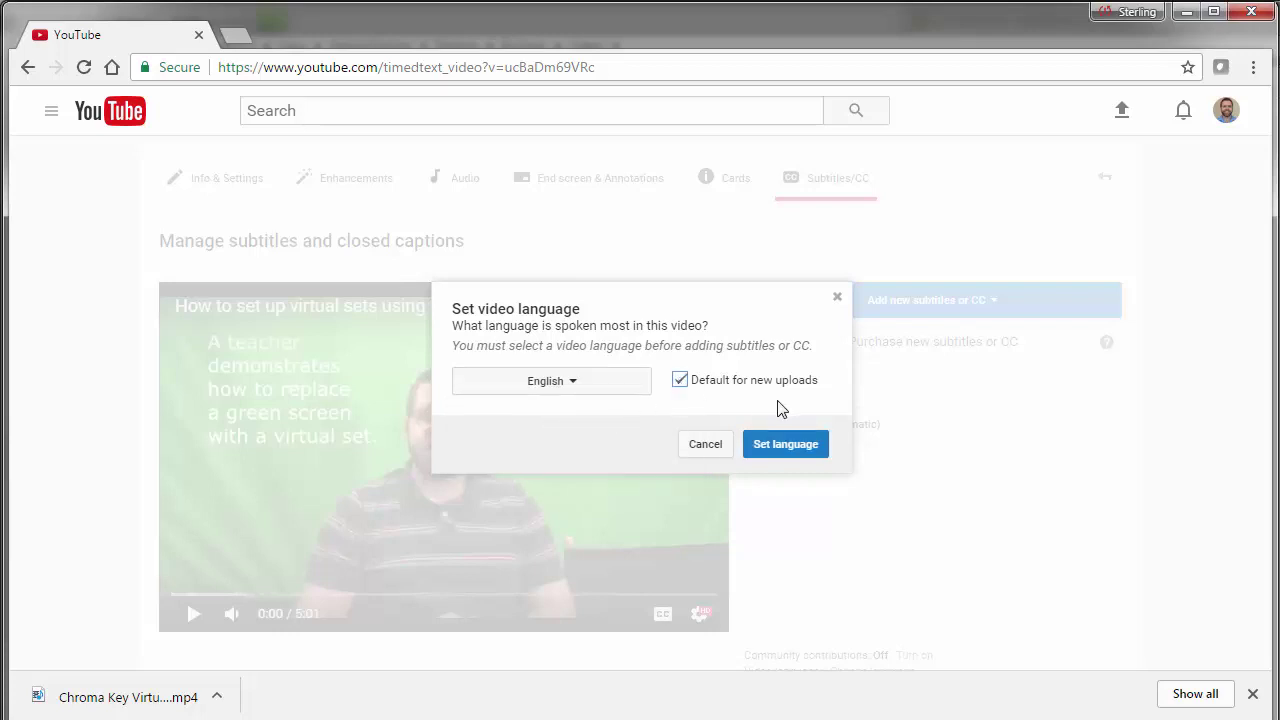
{"action": "left_click", "coordinate": [794, 452]}
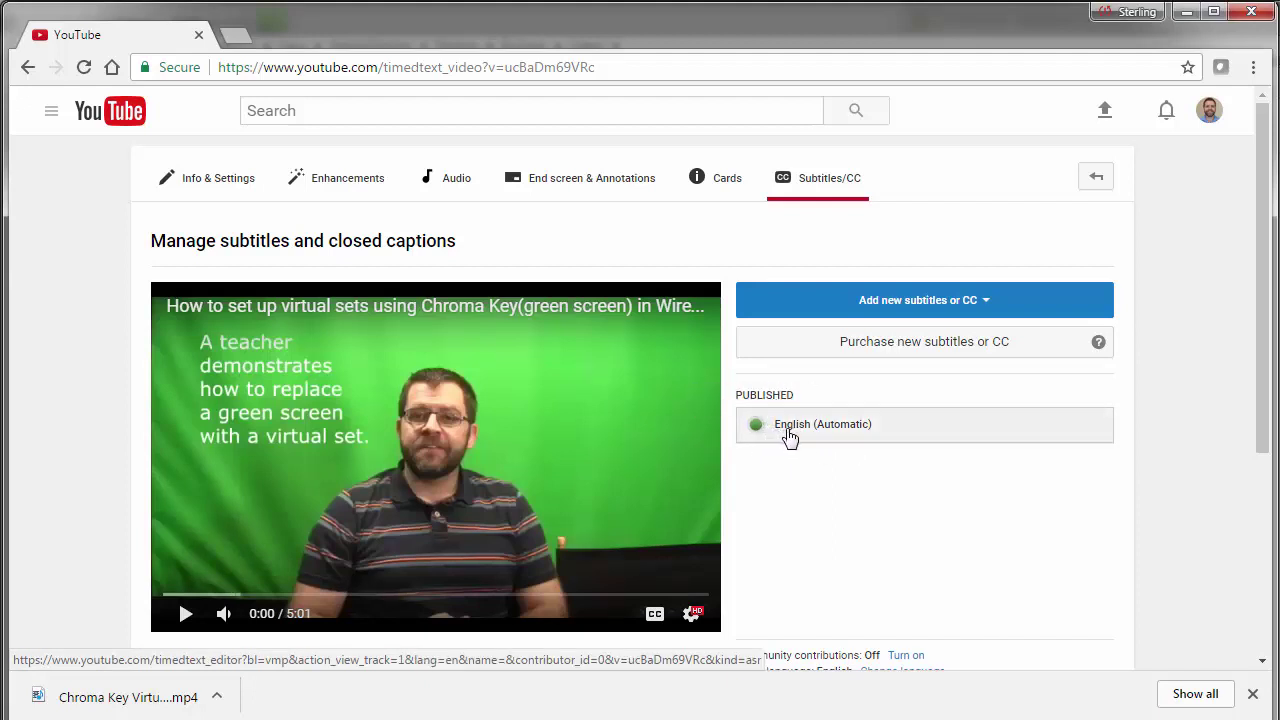
Open the published English (Automatic) captions and scroll through their timed lines.
{"action": "left_click", "coordinate": [783, 432]}
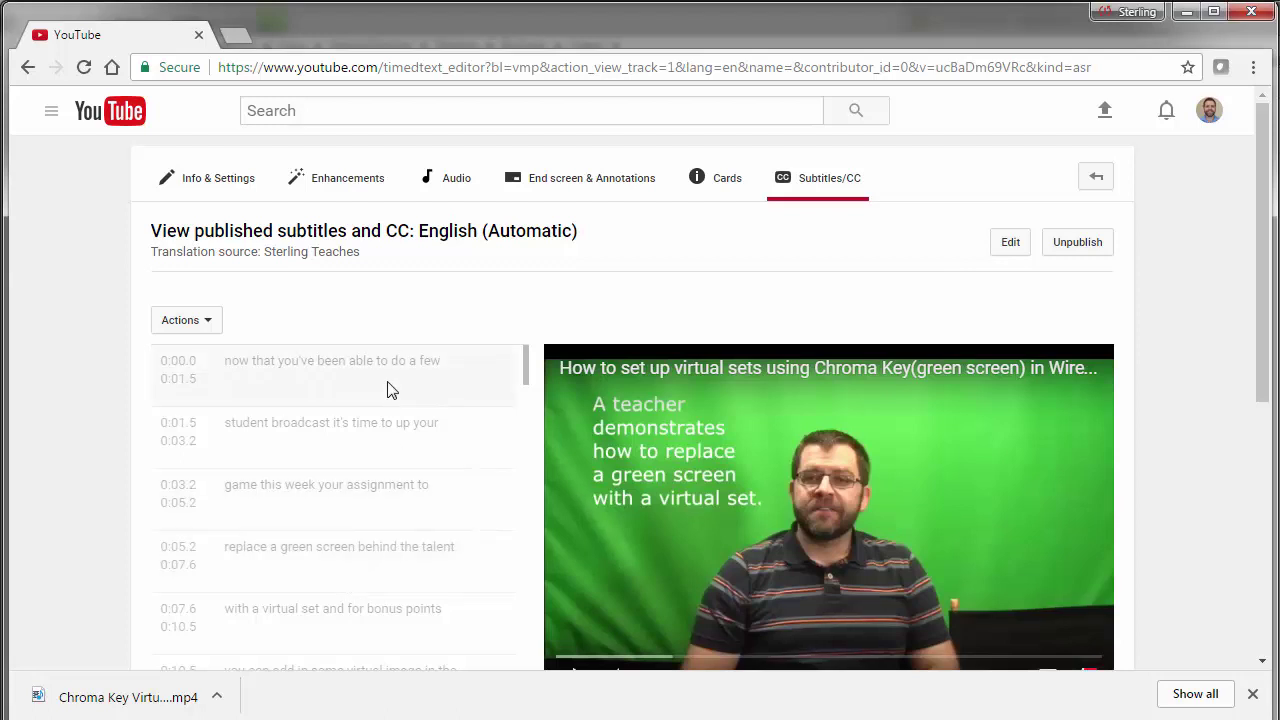
{"action": "scroll", "coordinate": [604, 440], "scroll_direction": "down", "scroll_amount": 2}
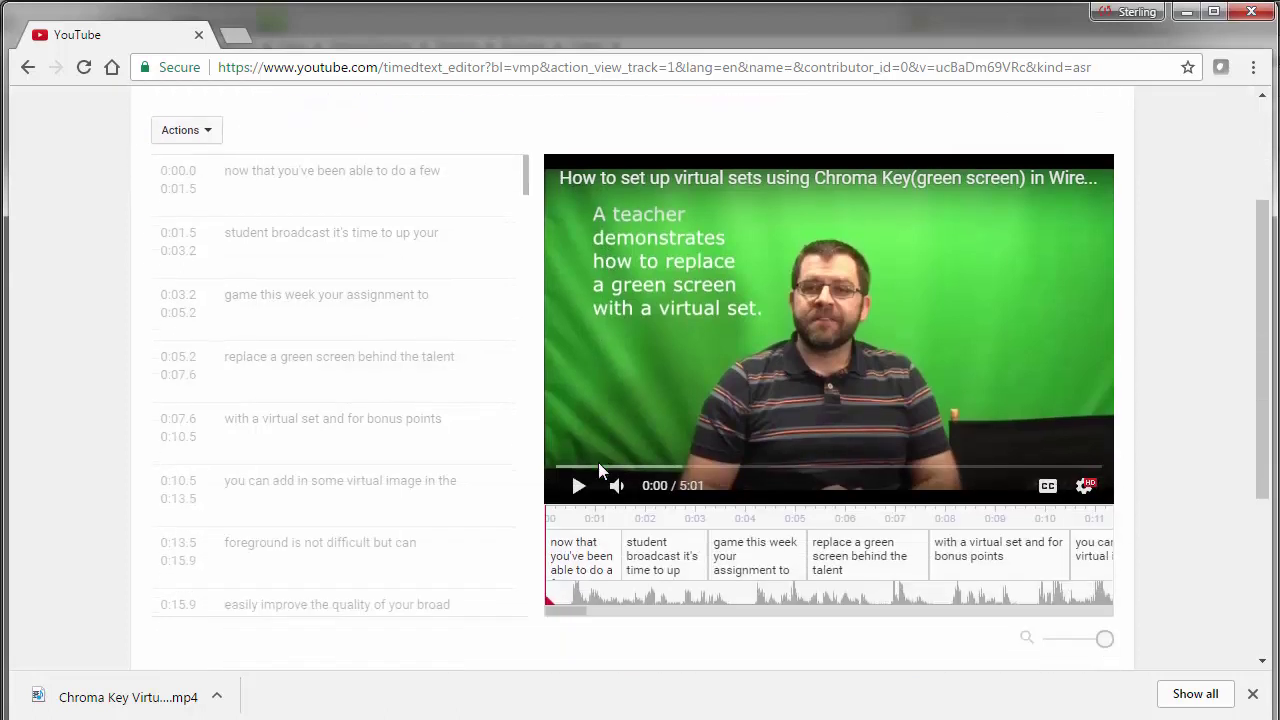
{"action": "scroll", "coordinate": [400, 320], "scroll_direction": "up", "scroll_amount": 1}
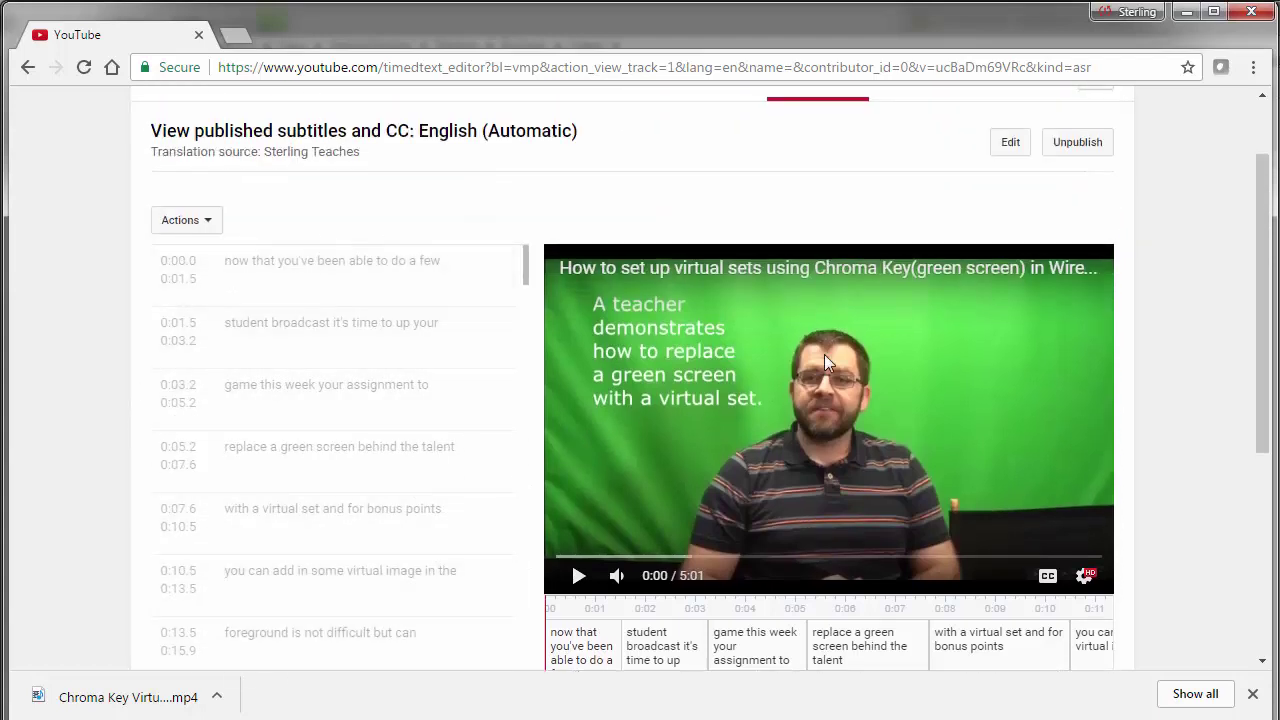
{"action": "scroll", "coordinate": [824, 354], "scroll_direction": "down", "scroll_amount": 2}
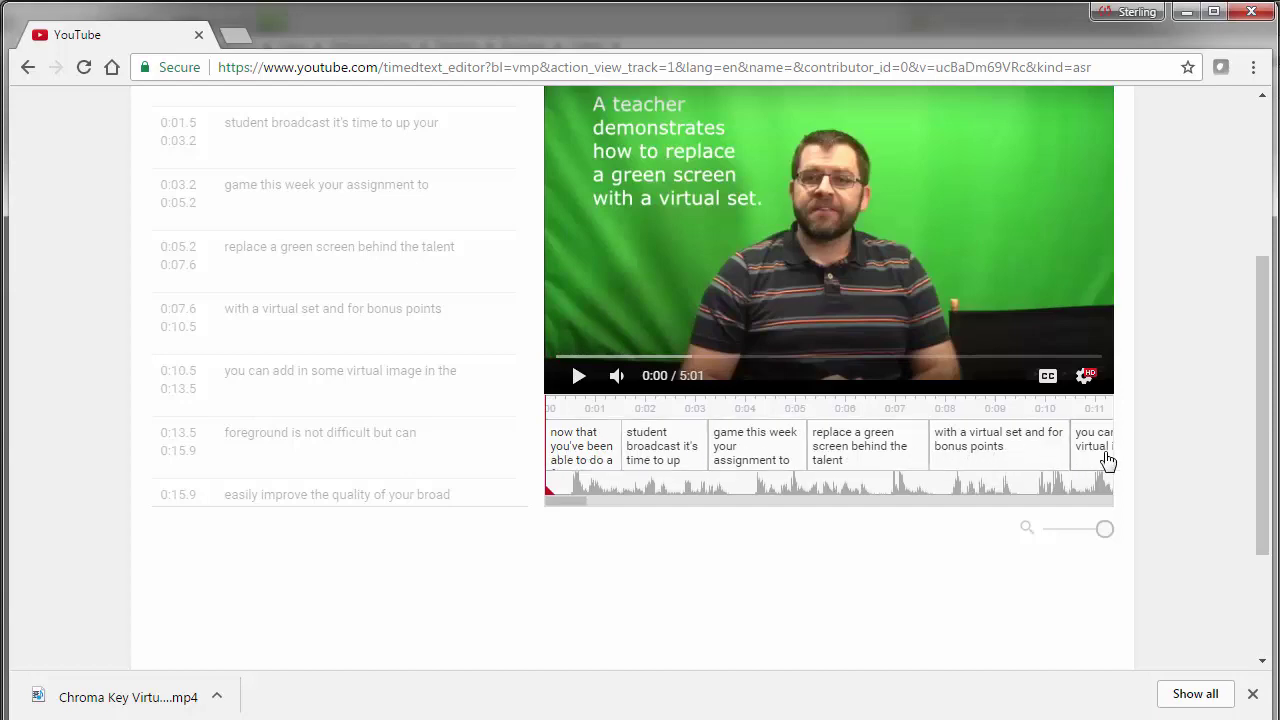
{"action": "scroll", "coordinate": [990, 471], "scroll_direction": "up", "scroll_amount": 3}
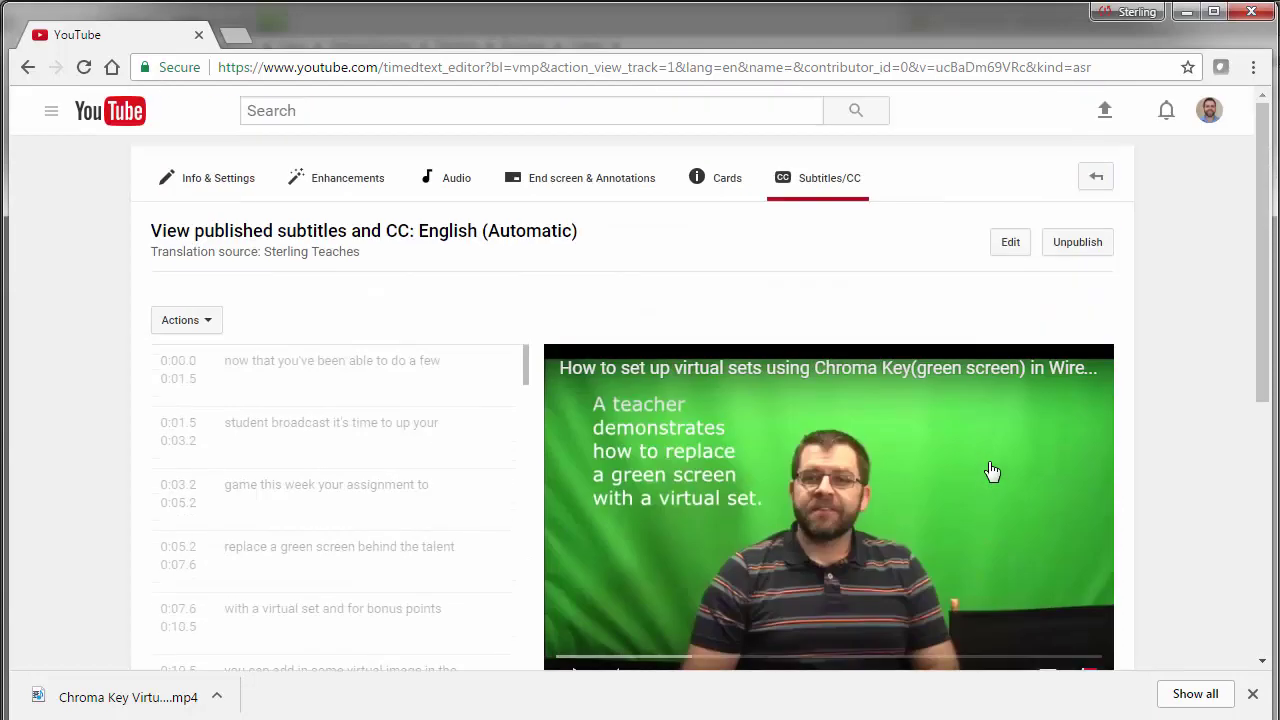
{"action": "scroll", "coordinate": [992, 471], "scroll_direction": "down", "scroll_amount": 1}
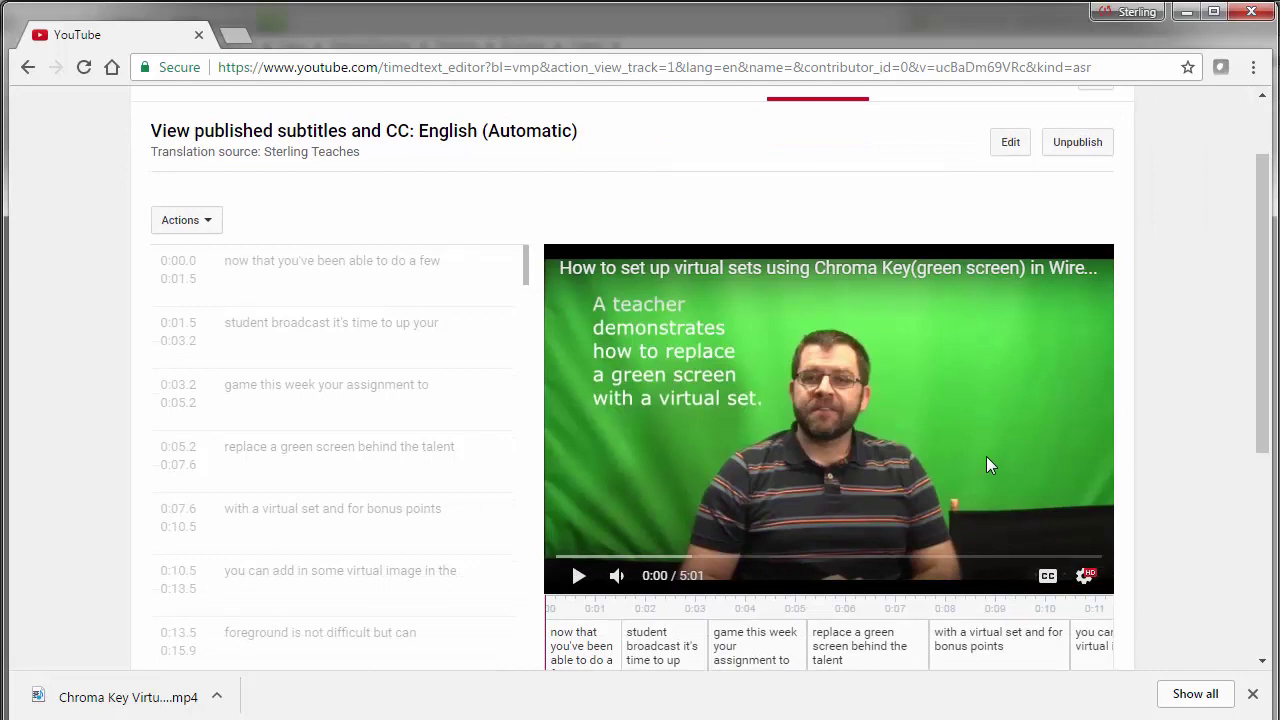
Edit the automatic English captions, capitalising the first line's opening word to 'Now'.
{"action": "left_click", "coordinate": [1010, 142]}
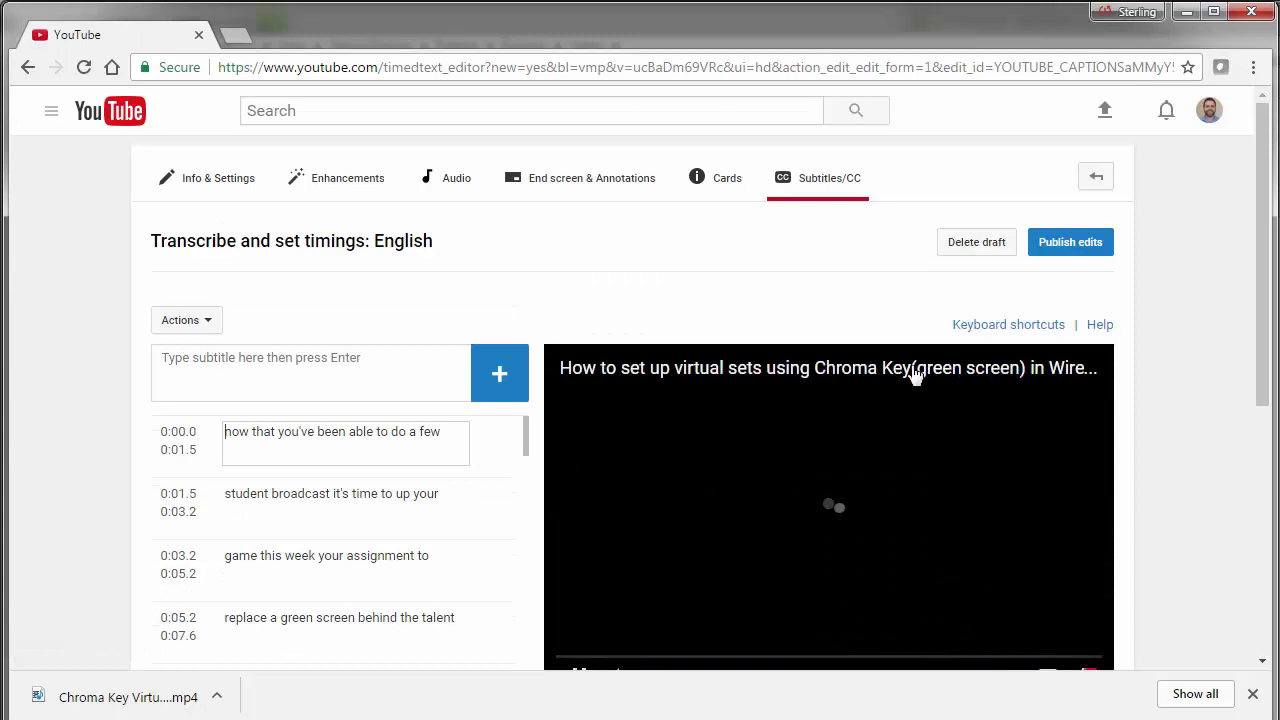
{"action": "scroll", "coordinate": [760, 494], "scroll_direction": "down", "scroll_amount": 1}
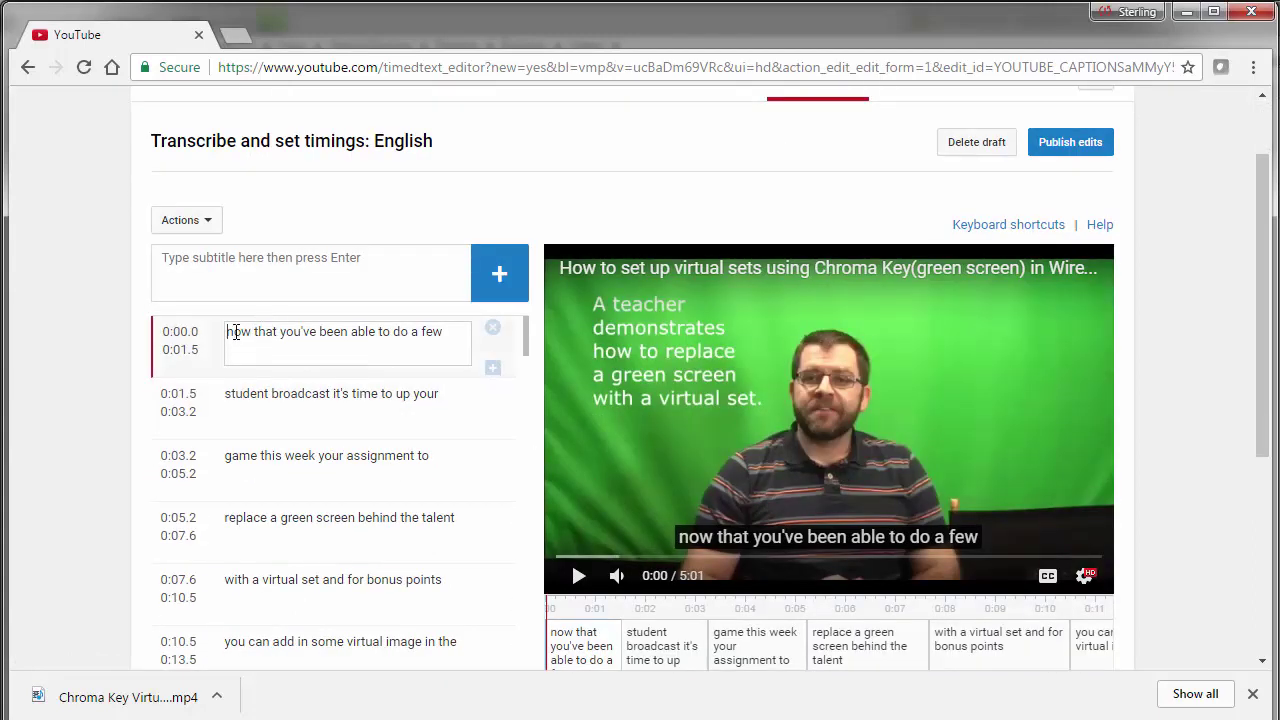
{"action": "key", "text": "BackSpace"}
{"action": "type", "text": "N"}
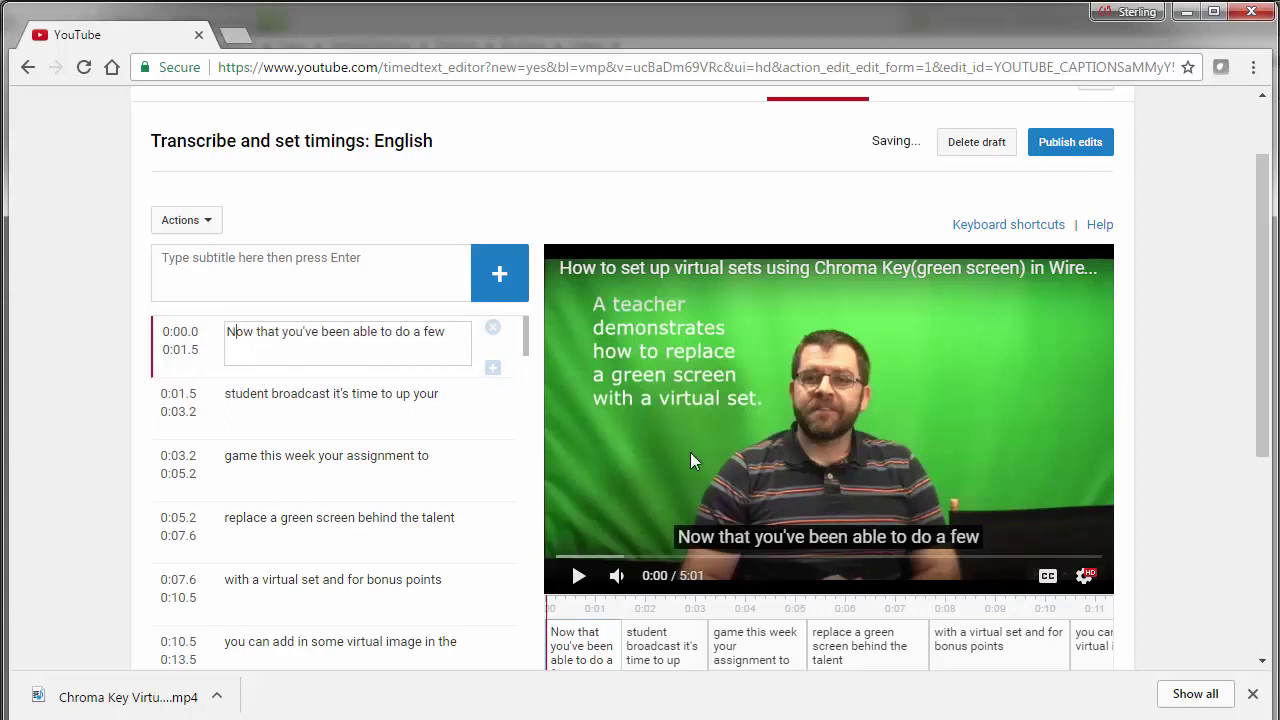
Move the student broadcast caption's start to 0:01.6 and replay to check timing.
{"action": "left_click", "coordinate": [578, 579]}
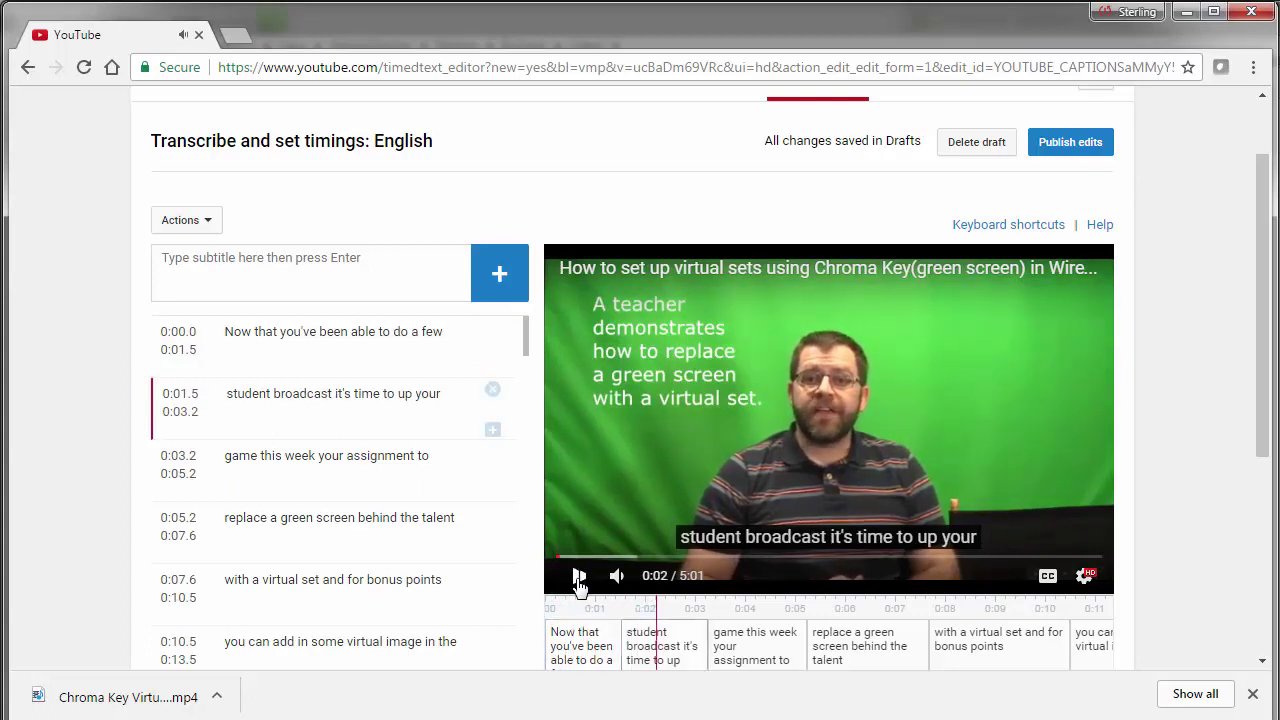
{"action": "left_click", "coordinate": [578, 579]}
{"action": "mouse_move", "coordinate": [617, 640]}
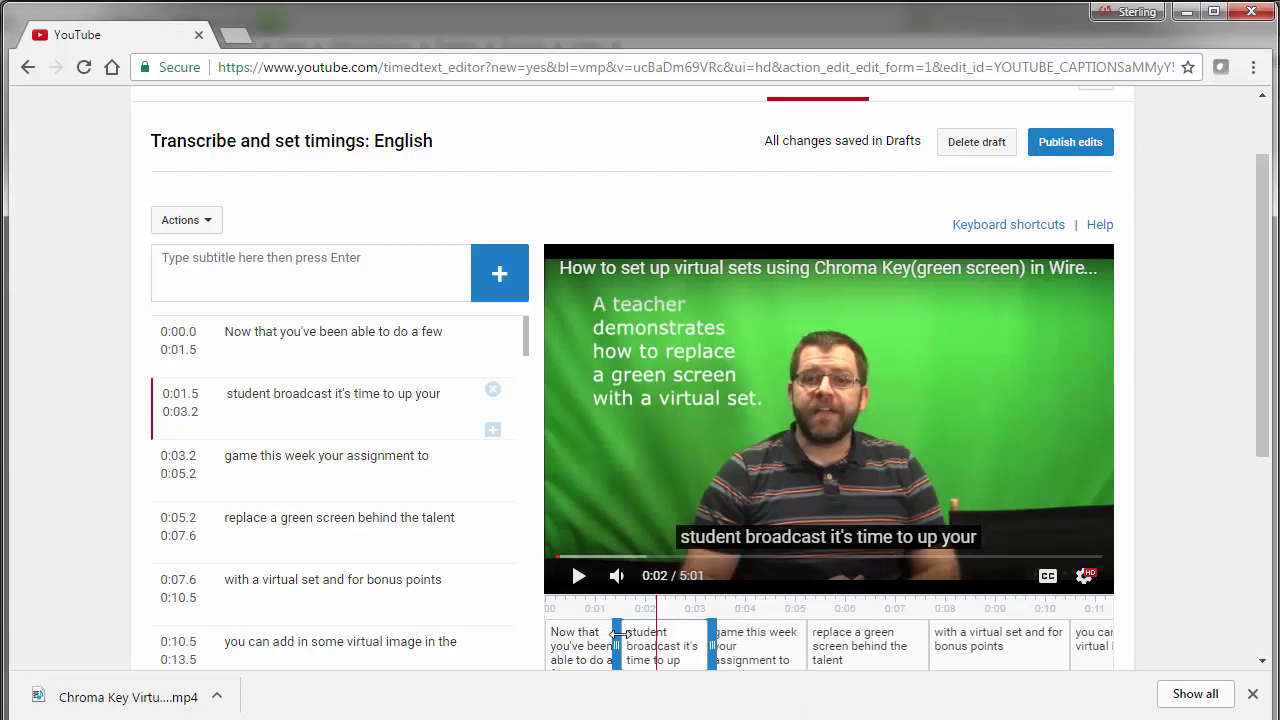
{"action": "left_click_drag", "start_coordinate": [617, 634], "coordinate": [627, 634]}
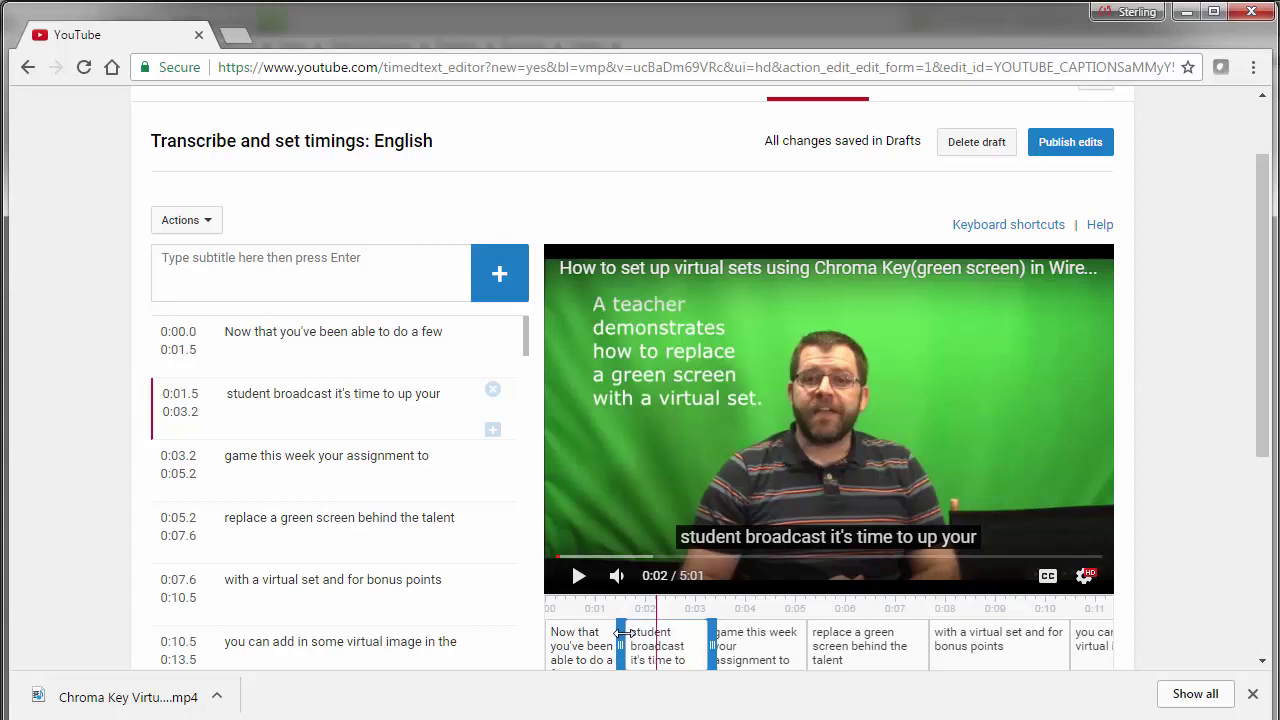
{"action": "left_click_drag", "start_coordinate": [625, 634], "coordinate": [620, 634]}
{"action": "left_click", "coordinate": [560, 556]}
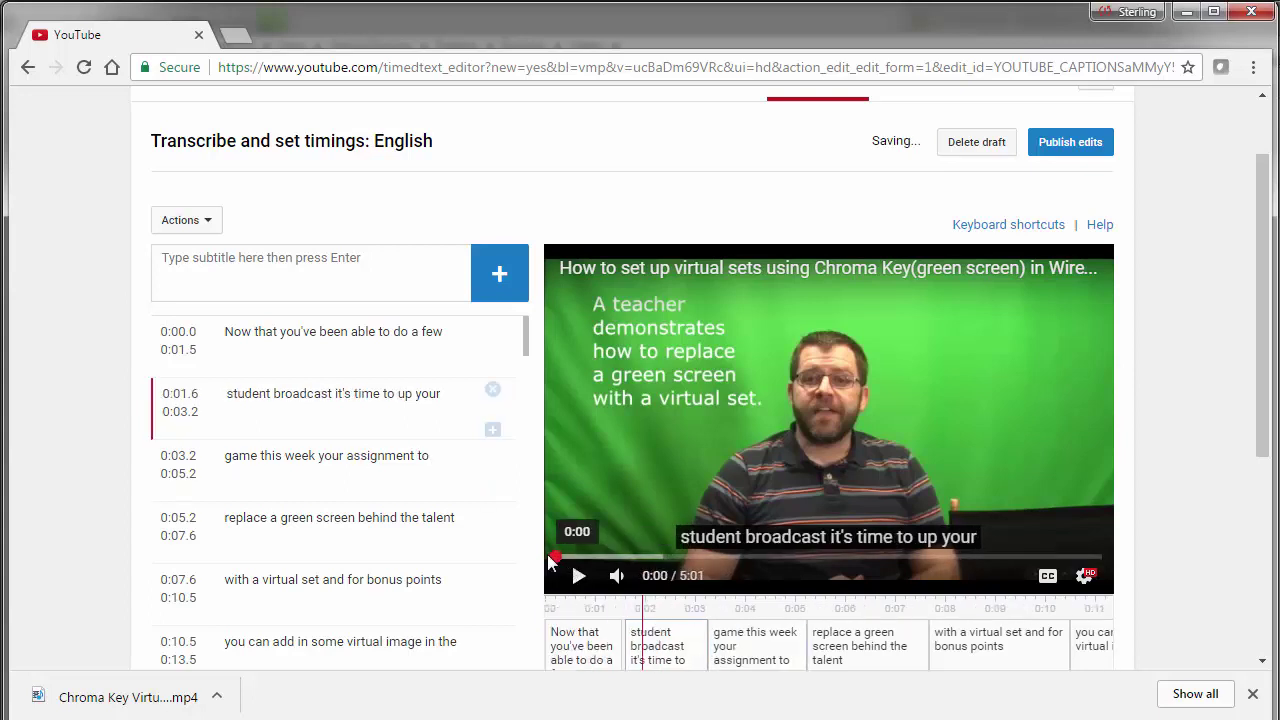
{"action": "left_click", "coordinate": [577, 578]}
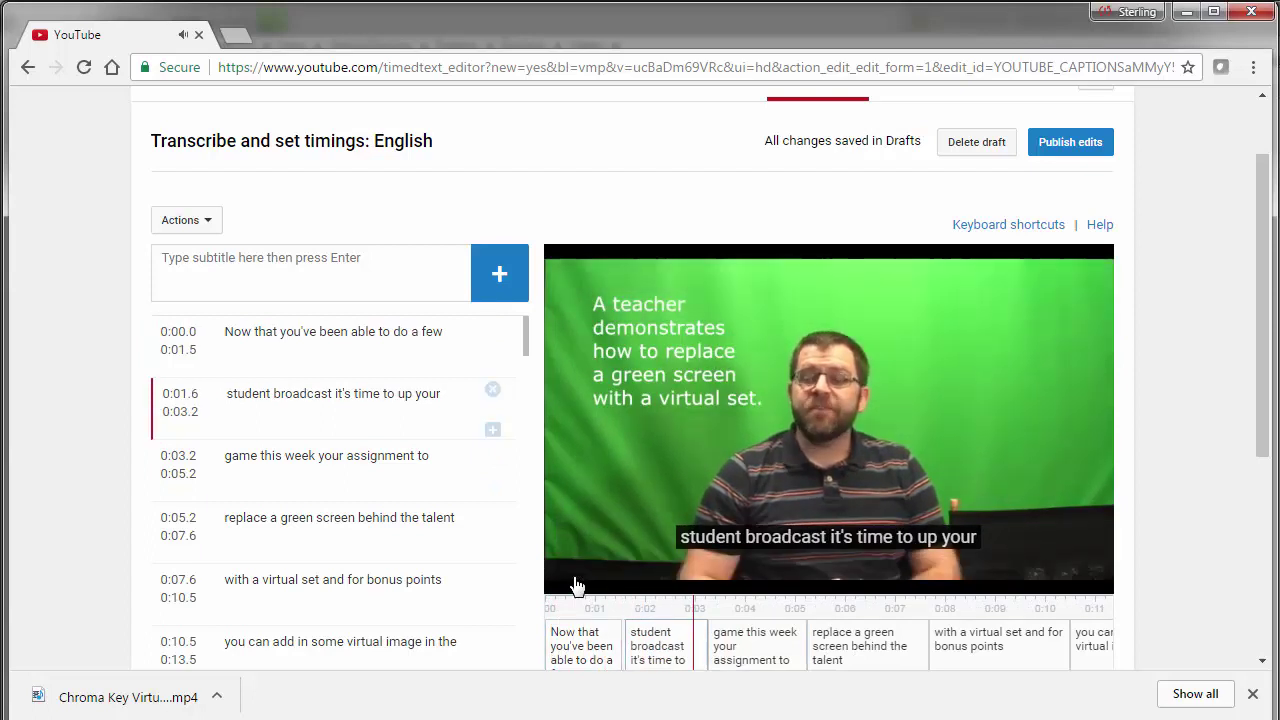
Move the word 'game' from the third caption to the end of the second.
{"action": "left_click", "coordinate": [578, 576]}
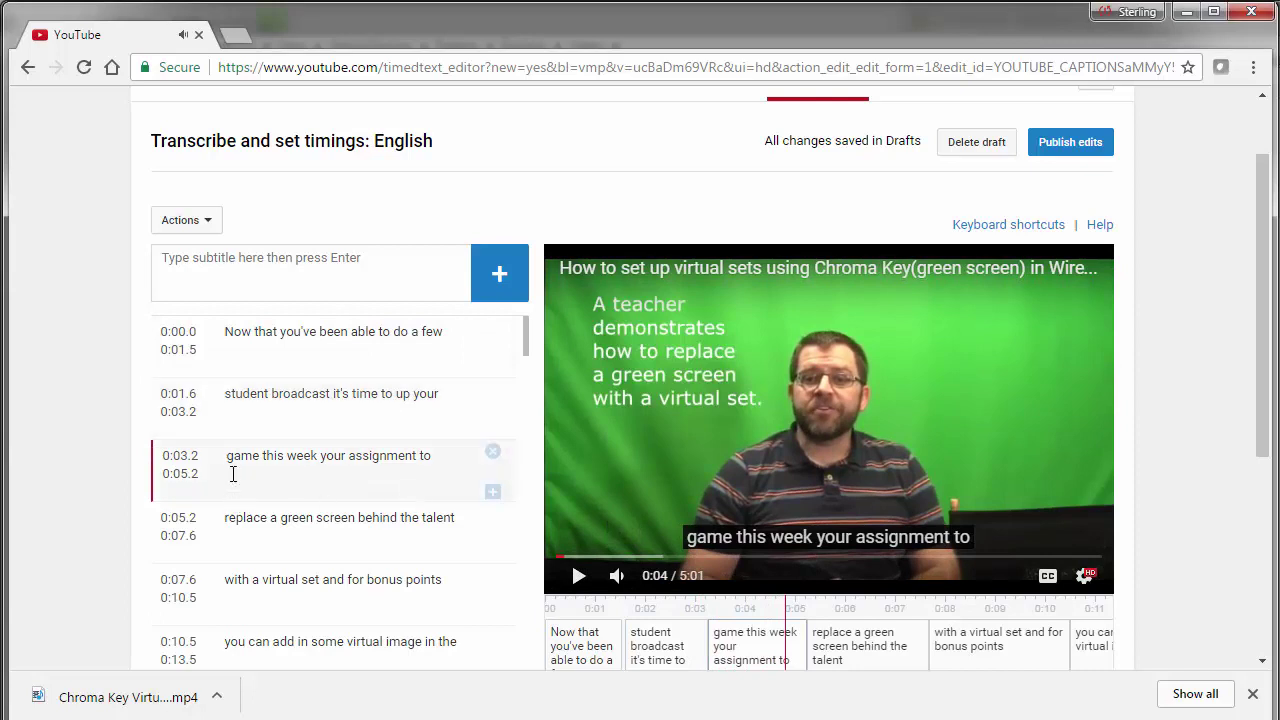
{"action": "left_click", "coordinate": [262, 459]}
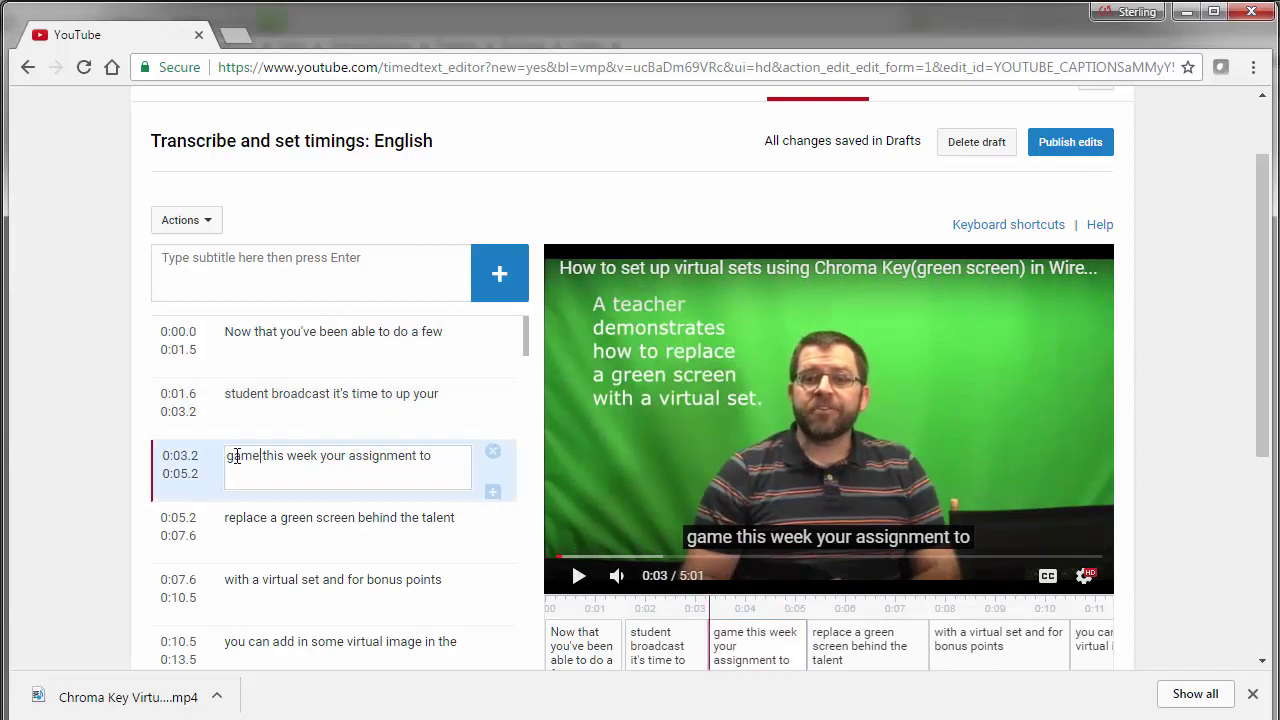
{"action": "left_click_drag", "start_coordinate": [262, 459], "coordinate": [196, 448]}
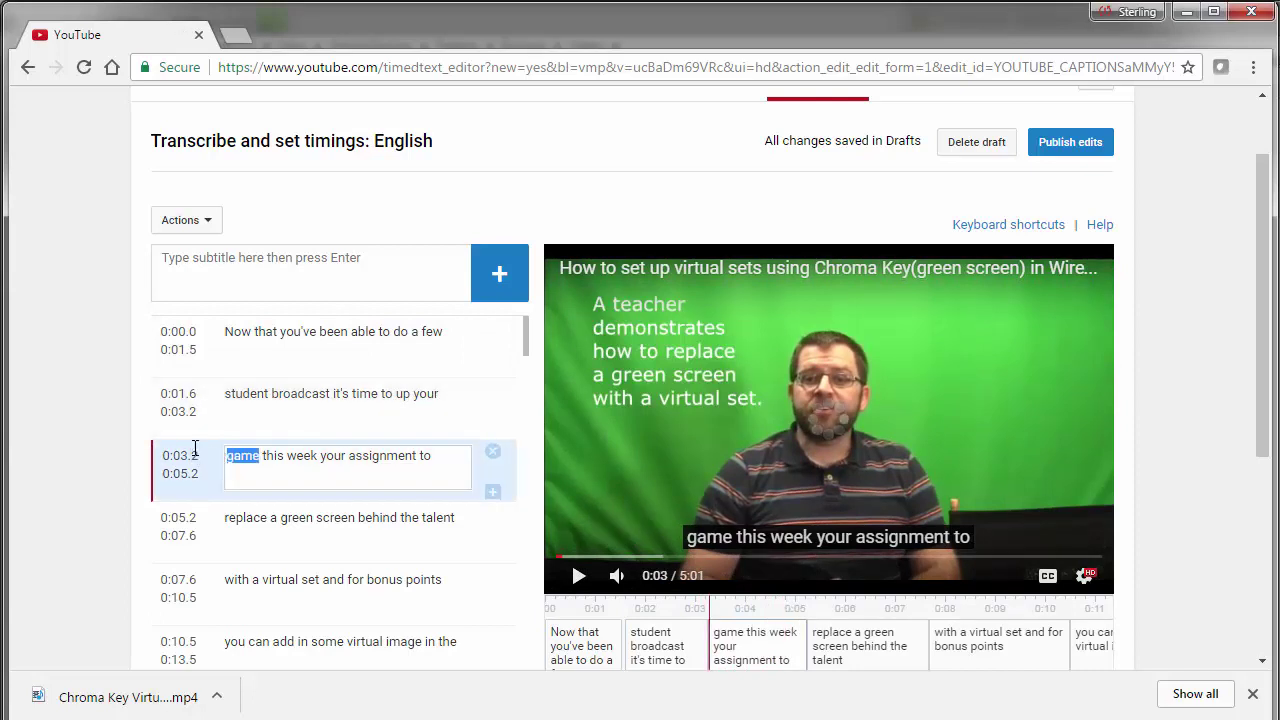
{"action": "key", "text": "ctrl+x"}
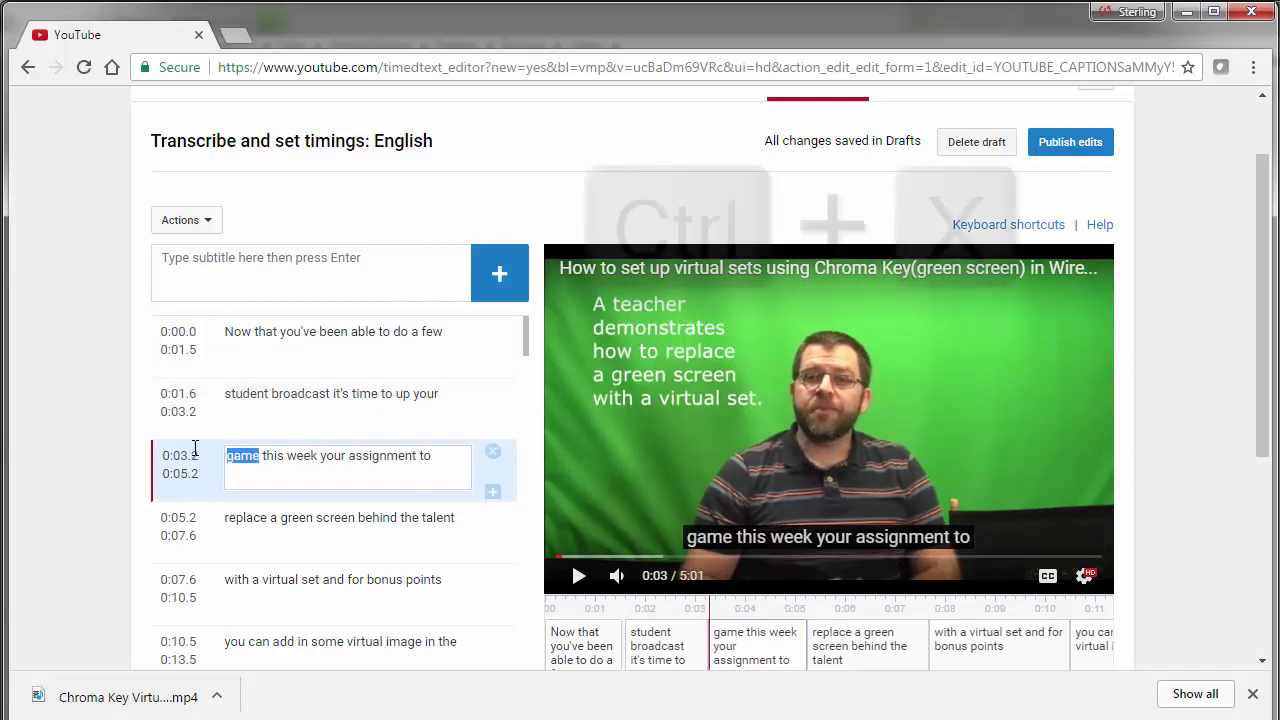
{"action": "left_click", "coordinate": [464, 394]}
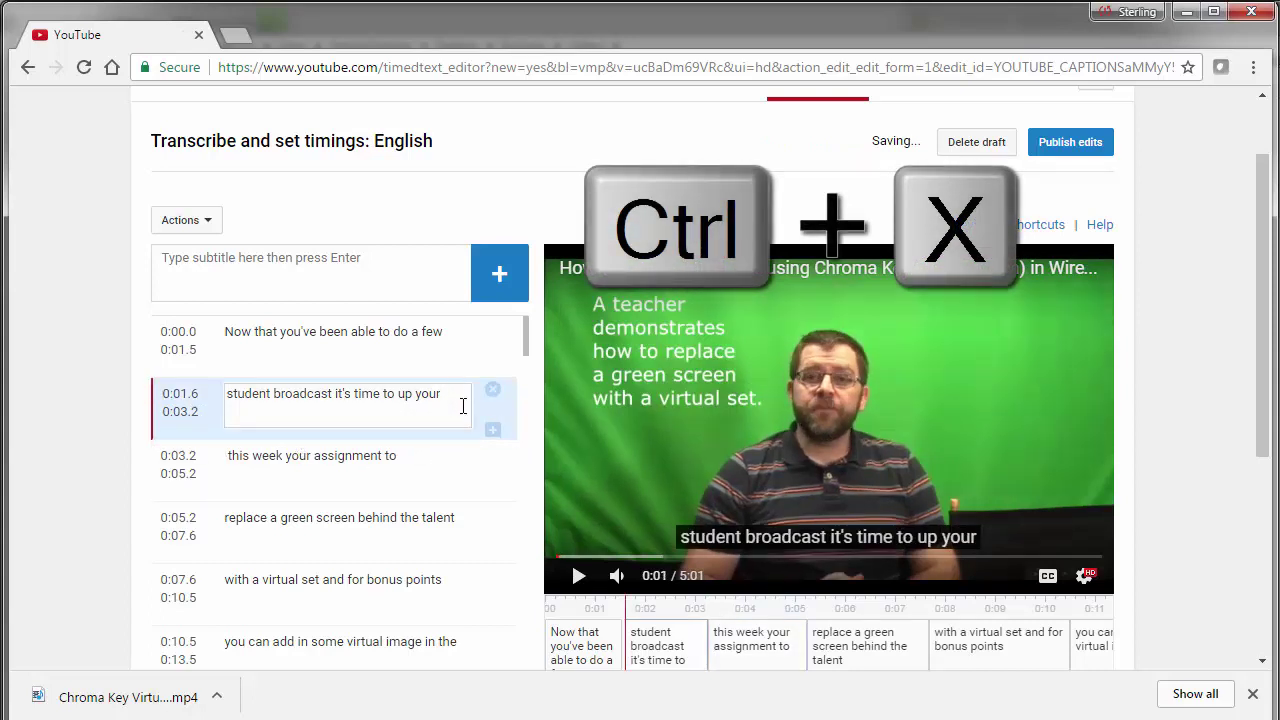
{"action": "key", "text": "ctrl+v"}
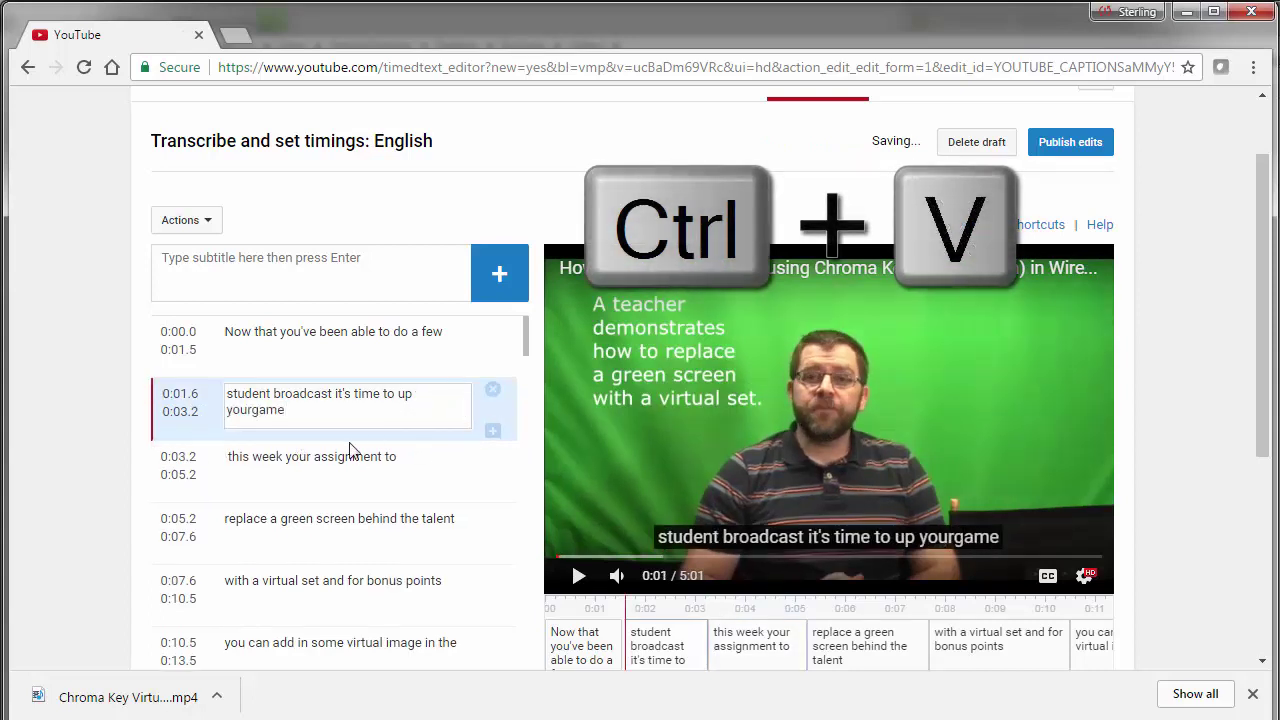
{"action": "mouse_move", "coordinate": [278, 478]}
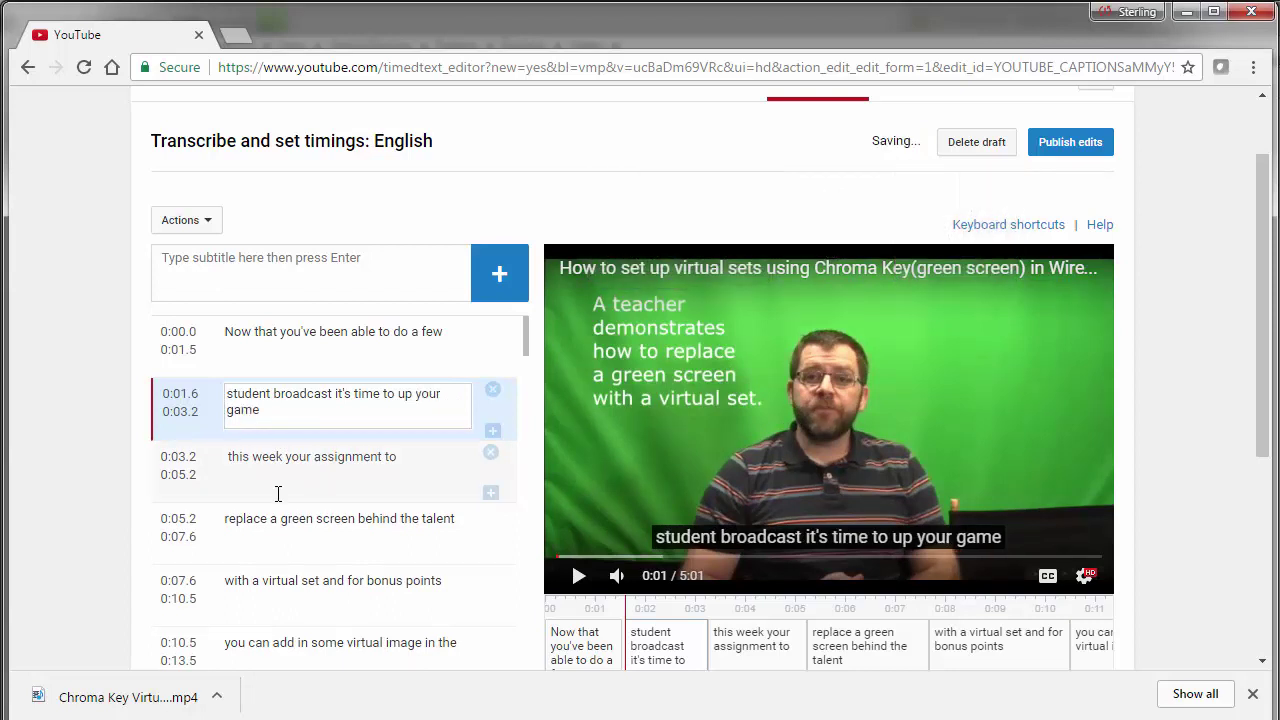
Set the third caption's start time to 0:03.3 and replay to review.
{"action": "left_click", "coordinate": [182, 411]}
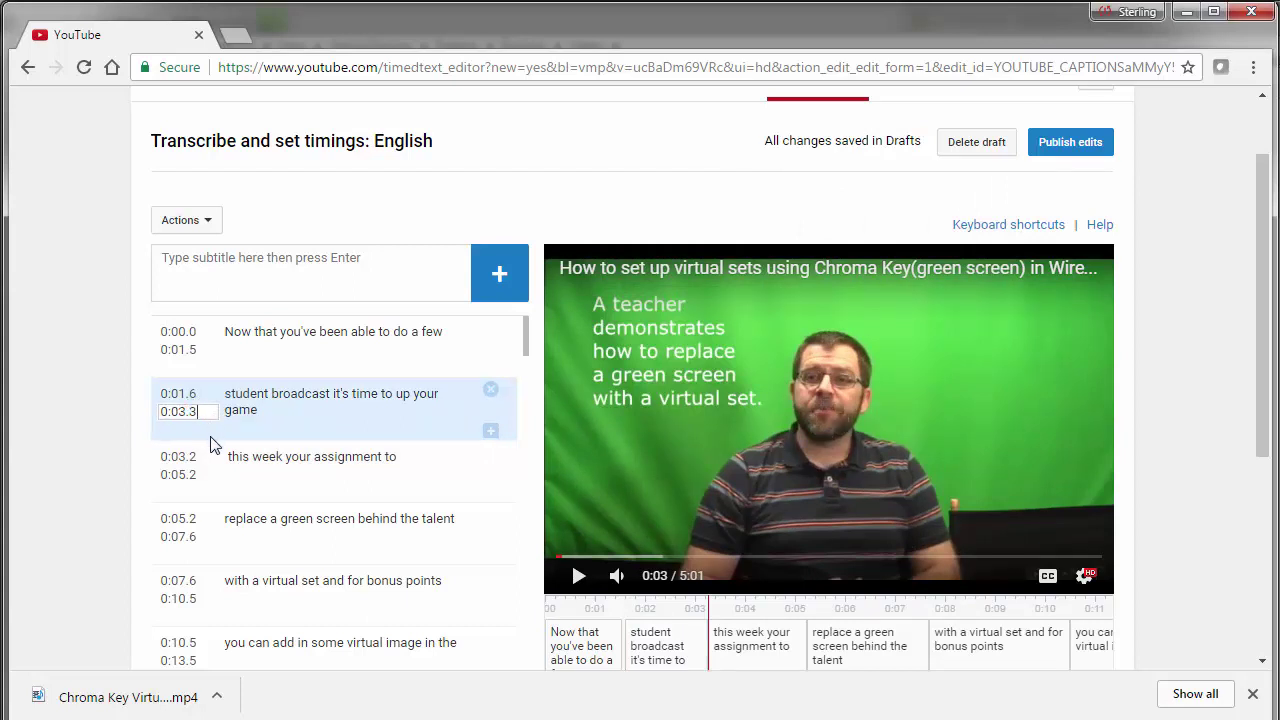
{"action": "left_click", "coordinate": [294, 469]}
{"action": "left_click", "coordinate": [211, 463]}
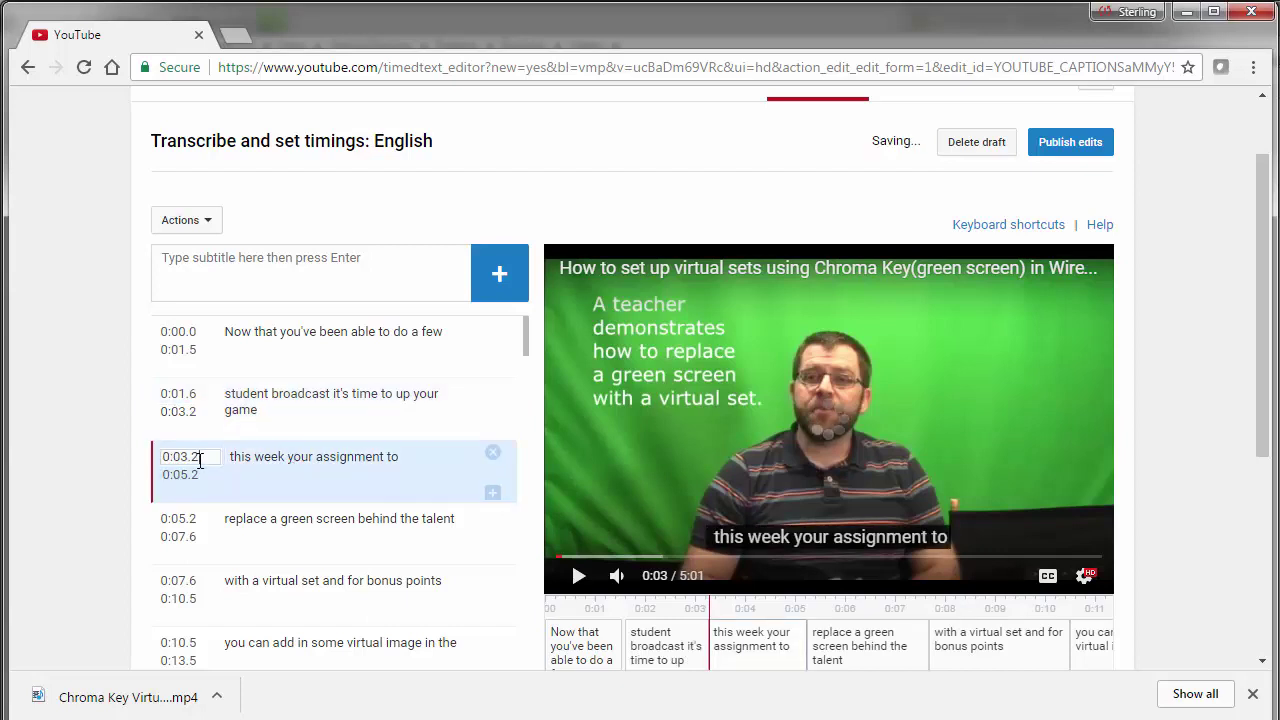
{"action": "type", "text": "3"}
{"action": "left_click", "coordinate": [574, 573]}
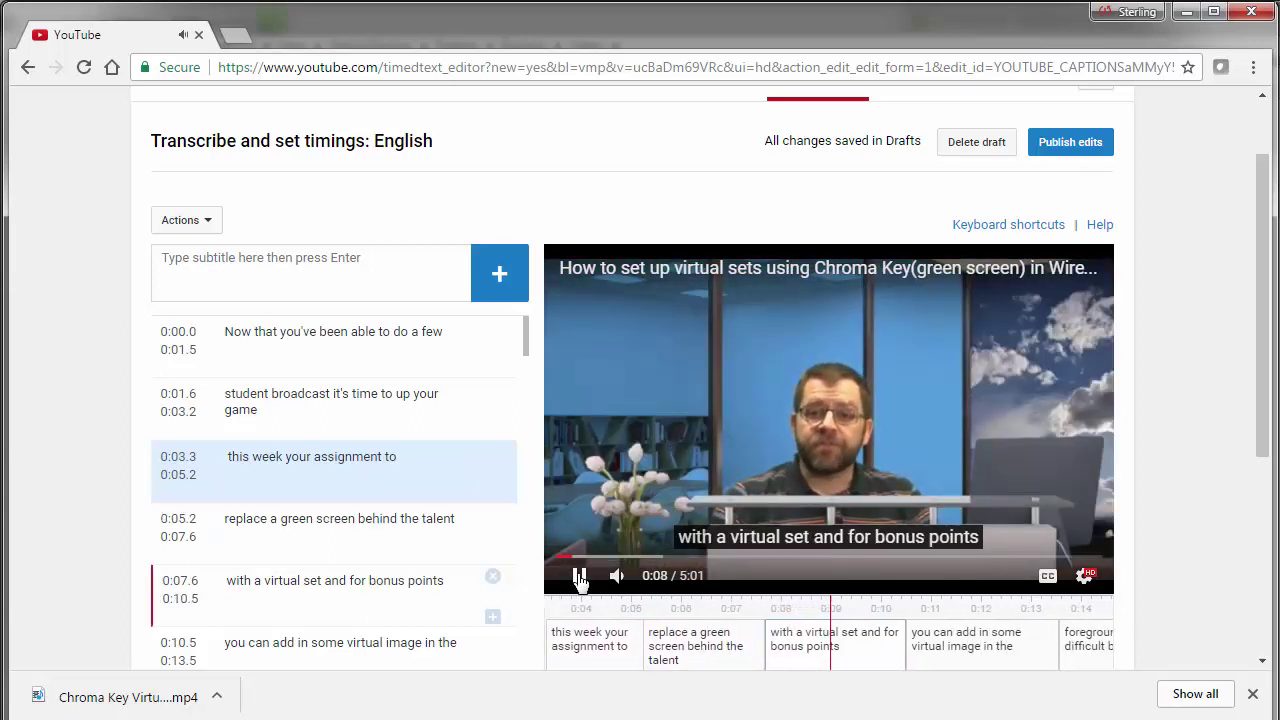
{"action": "left_click", "coordinate": [579, 577]}
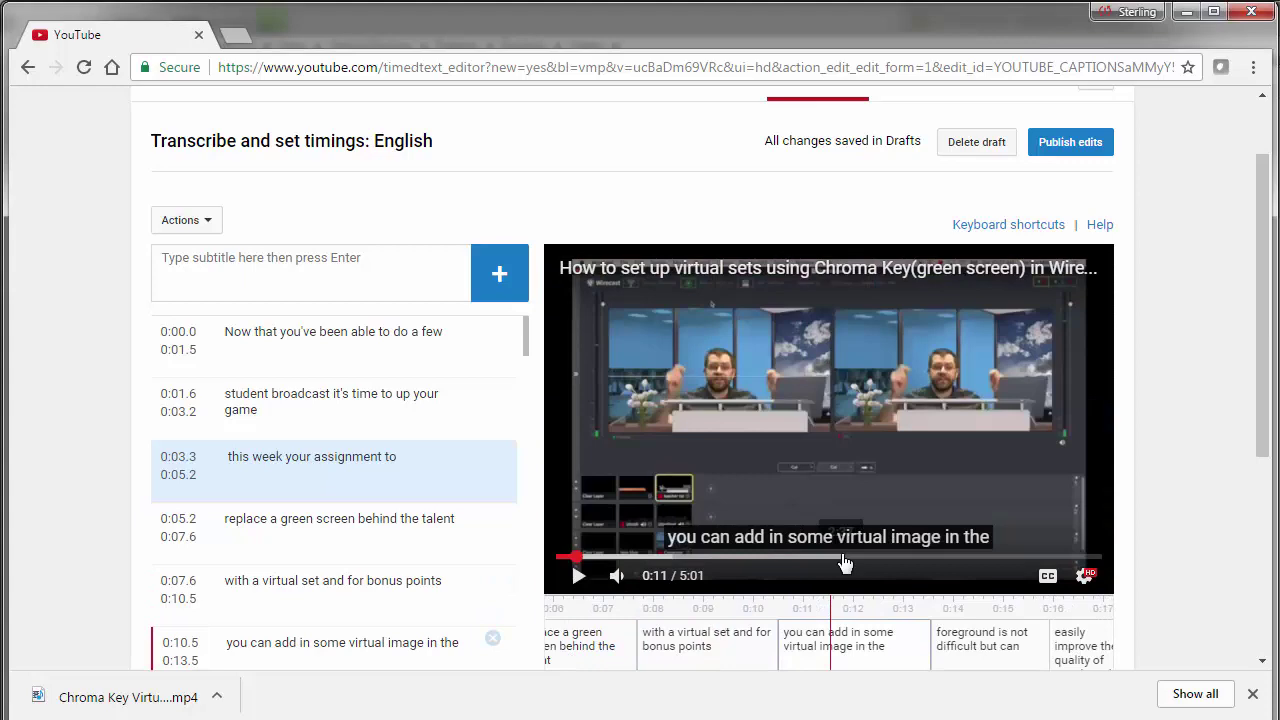
{"action": "left_click_drag", "start_coordinate": [525, 336], "coordinate": [540, 678]}
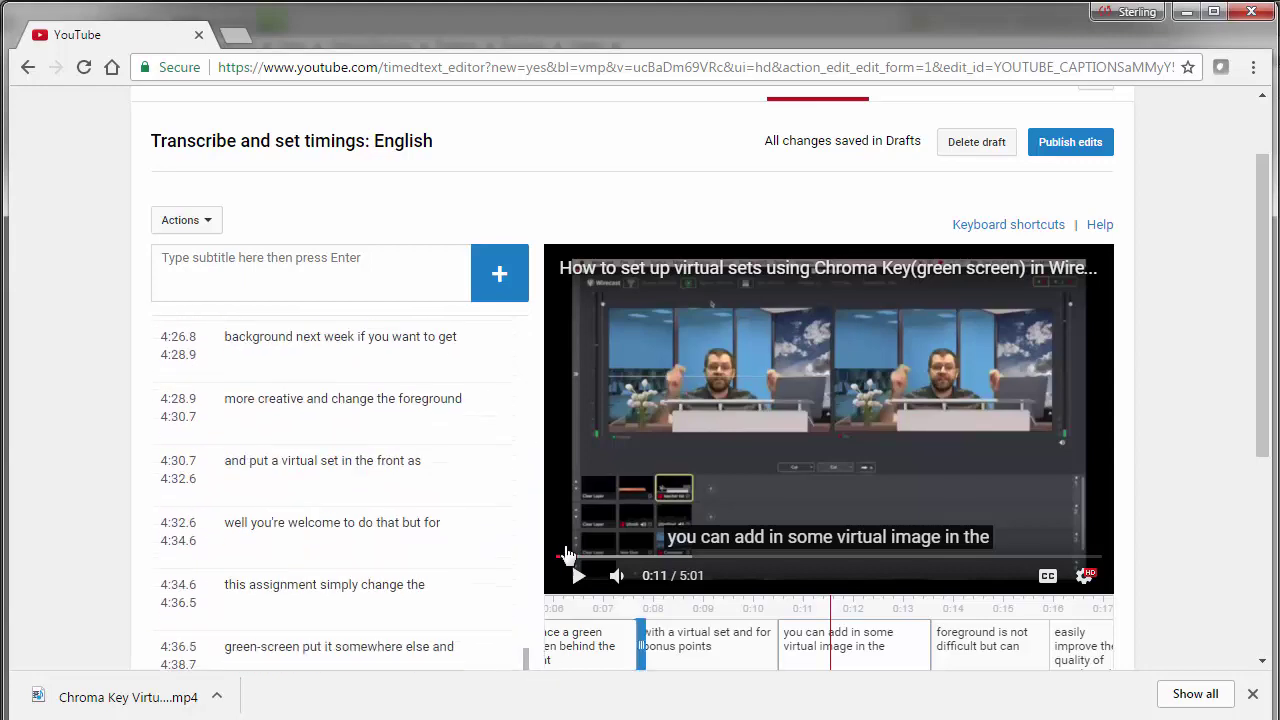
Publish the corrected English captions and unpublish the English (Automatic) track.
{"action": "left_click", "coordinate": [1087, 150]}
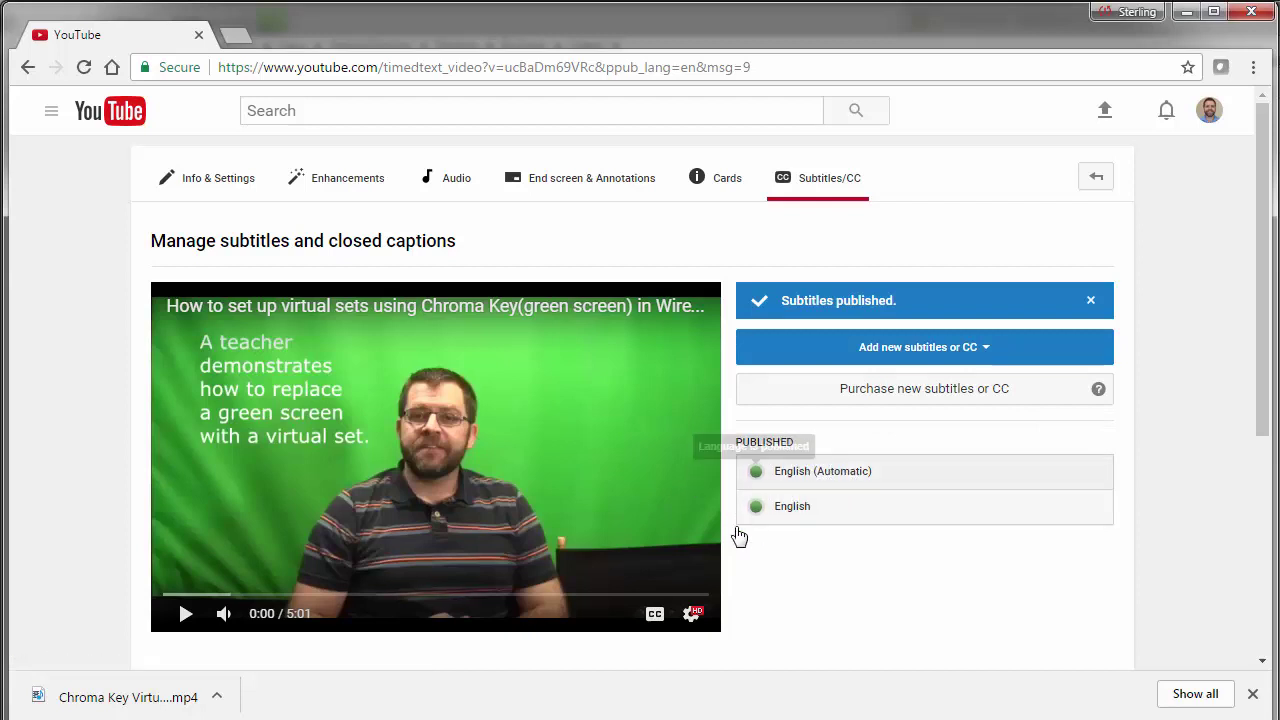
{"action": "left_click", "coordinate": [653, 614]}
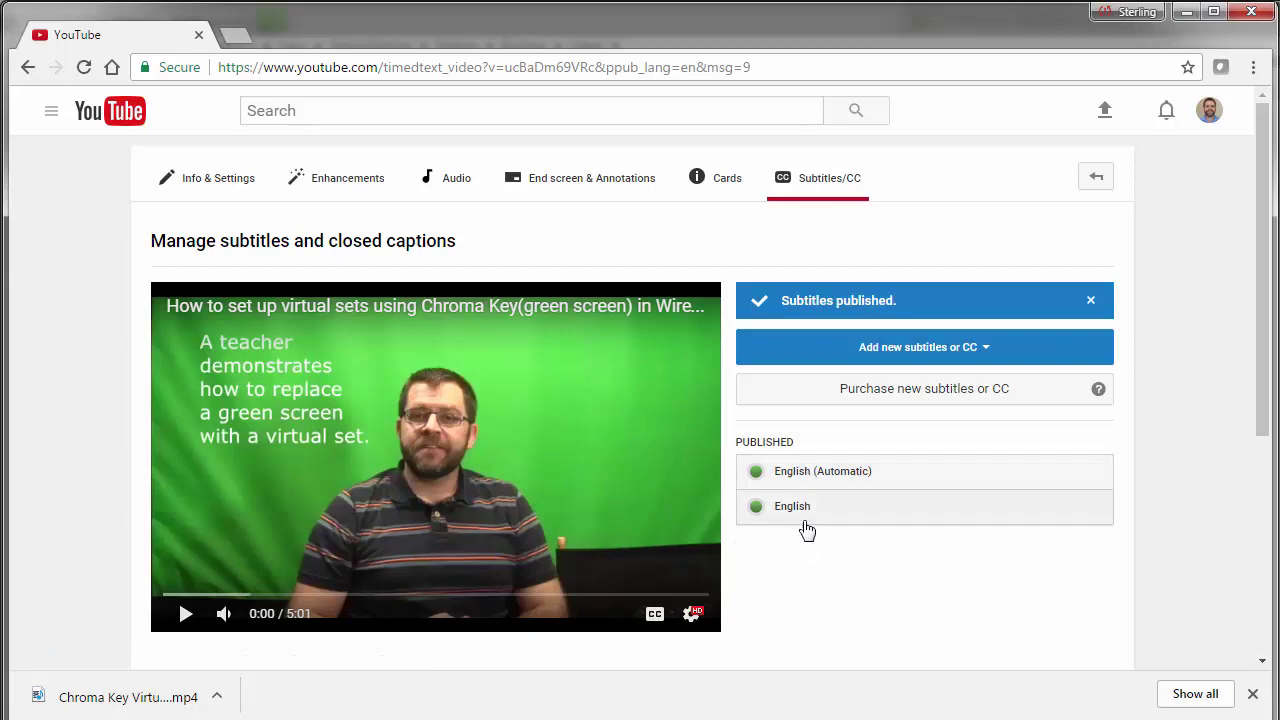
{"action": "left_click", "coordinate": [820, 476]}
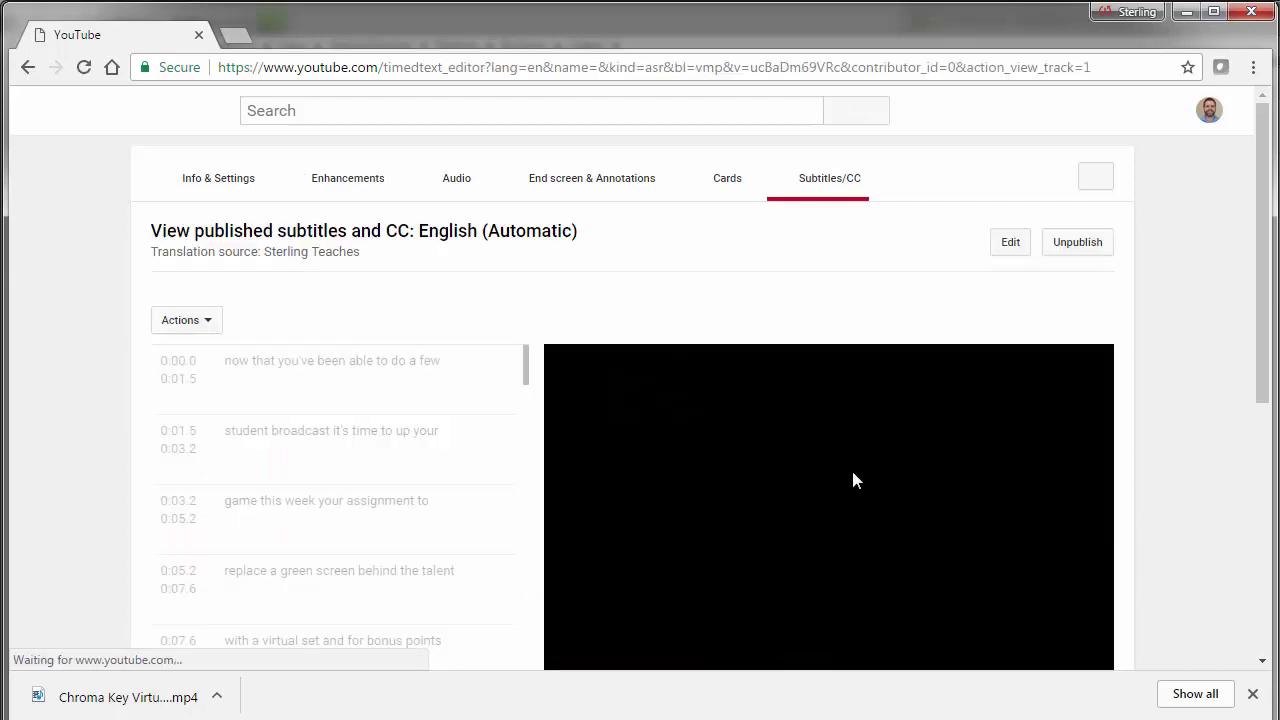
{"action": "left_click", "coordinate": [1091, 249]}
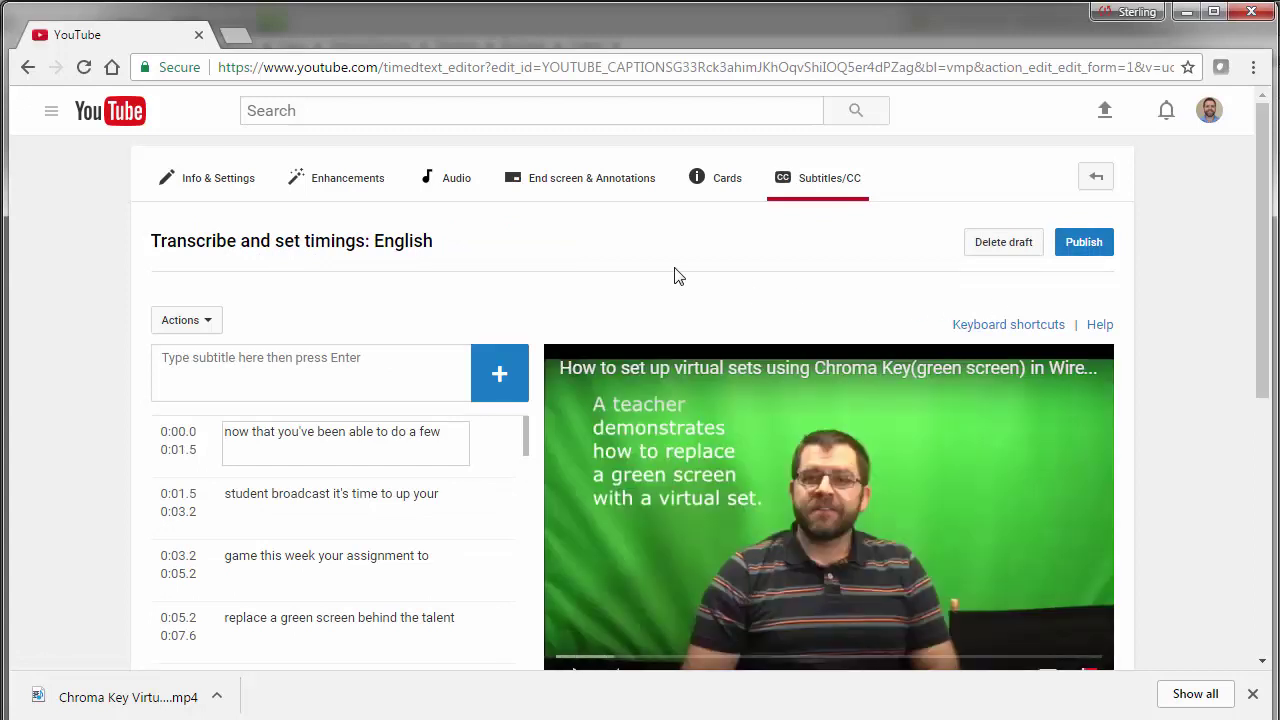
{"action": "left_click", "coordinate": [832, 184]}
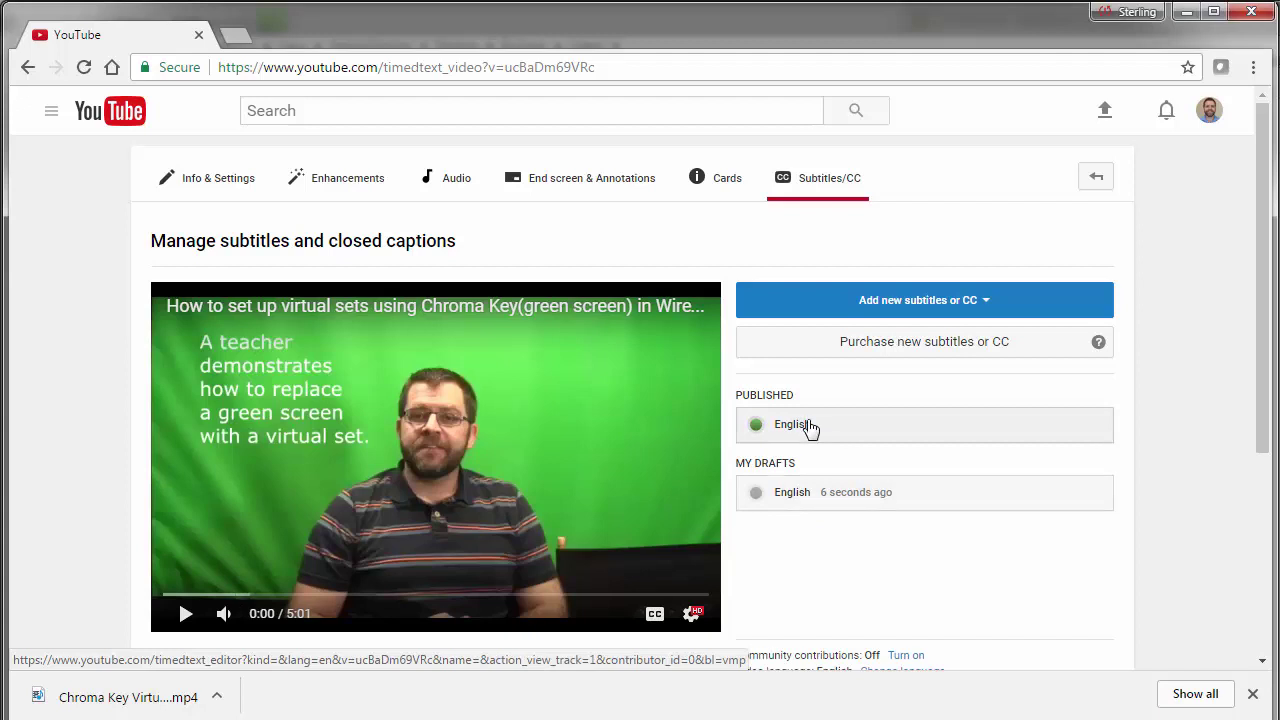
Go to the video's details page and select its Video URL.
{"action": "scroll", "coordinate": [946, 474], "scroll_direction": "down", "scroll_amount": 2}
{"action": "scroll", "coordinate": [946, 476], "scroll_direction": "up", "scroll_amount": 1}
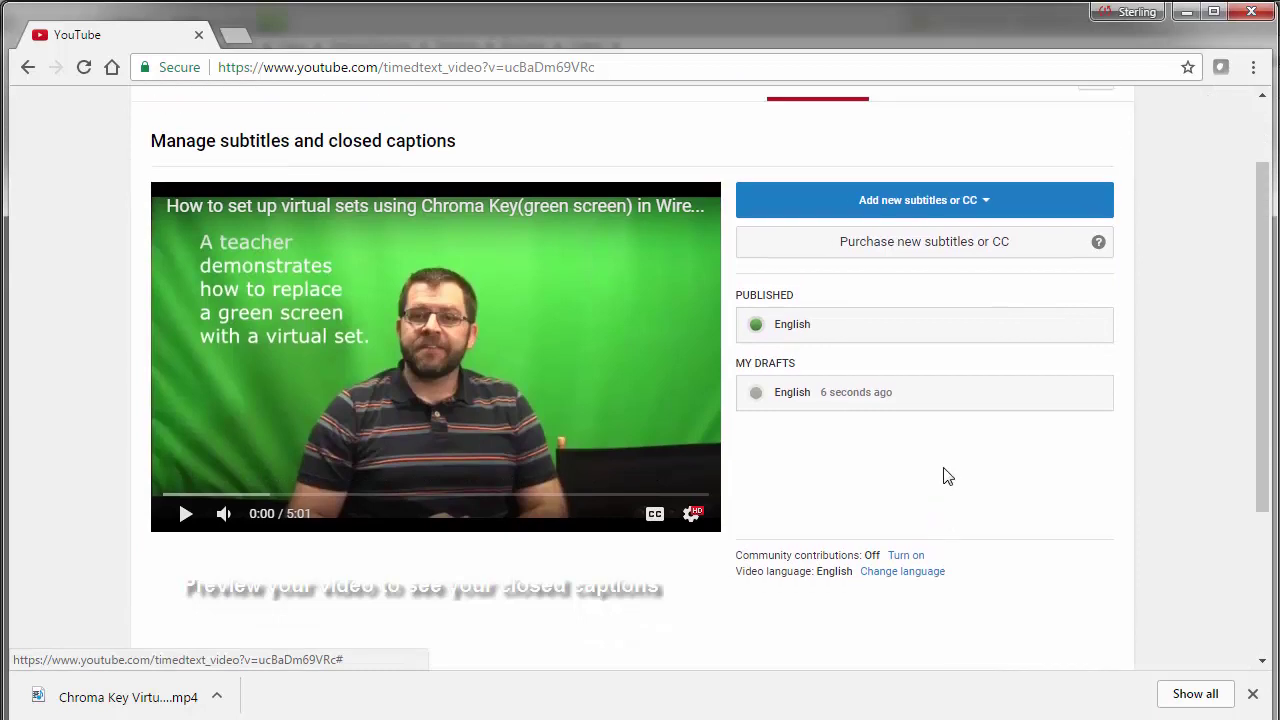
{"action": "scroll", "coordinate": [946, 474], "scroll_direction": "up", "scroll_amount": 1}
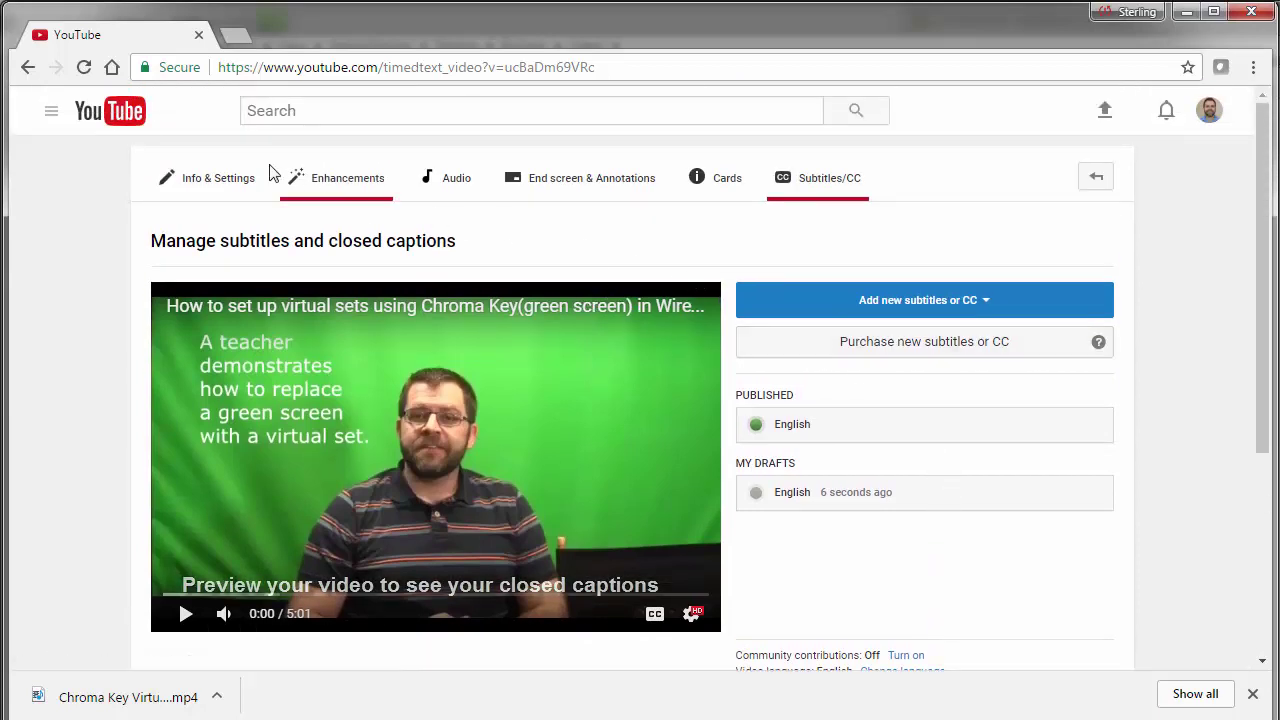
{"action": "left_click", "coordinate": [224, 180]}
{"action": "left_click", "coordinate": [960, 514]}
Open the youtu.be watch page in a new tab, view captions, then pause at 0:09 with CC off.
{"action": "right_click", "coordinate": [960, 514]}
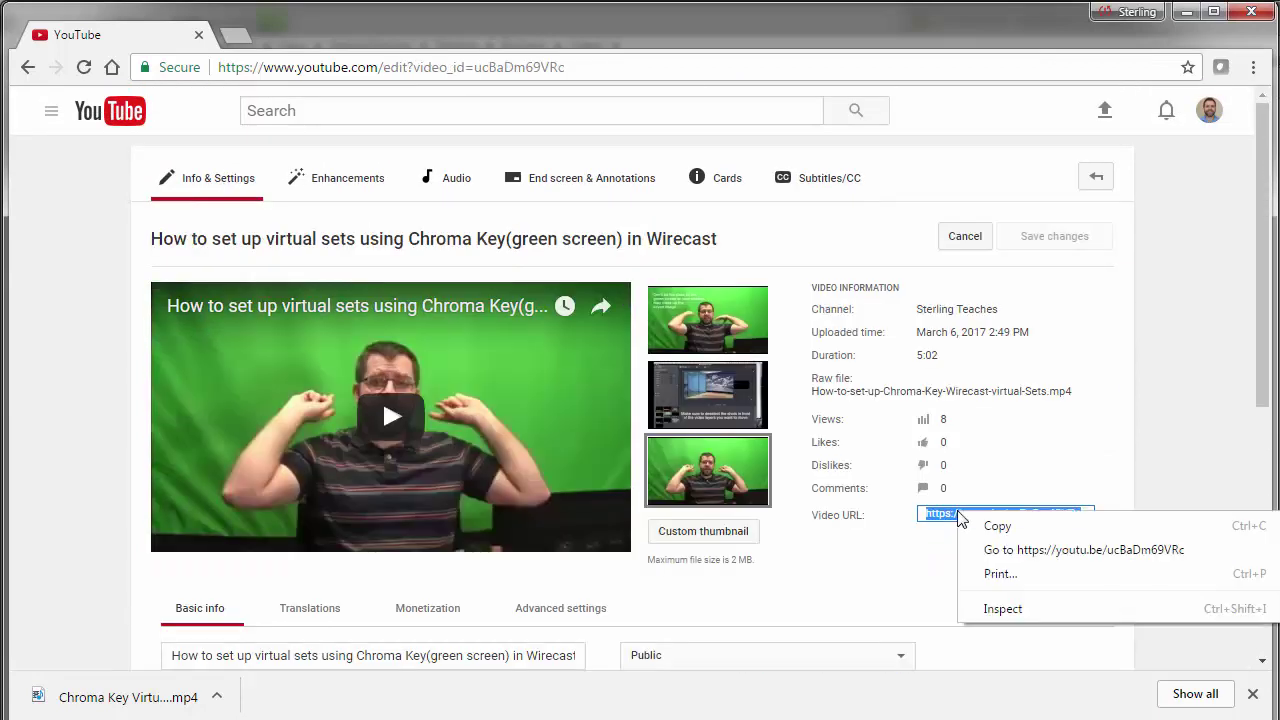
{"action": "left_click", "coordinate": [1040, 552]}
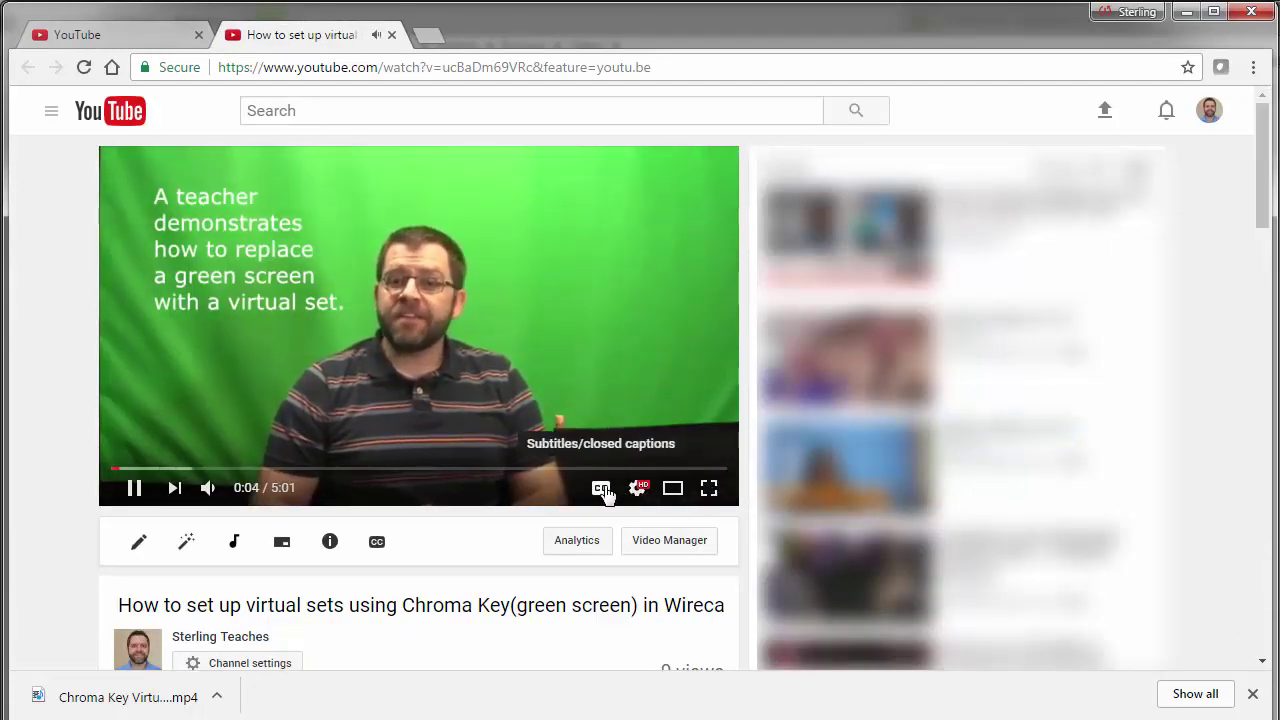
{"action": "left_click", "coordinate": [601, 488]}
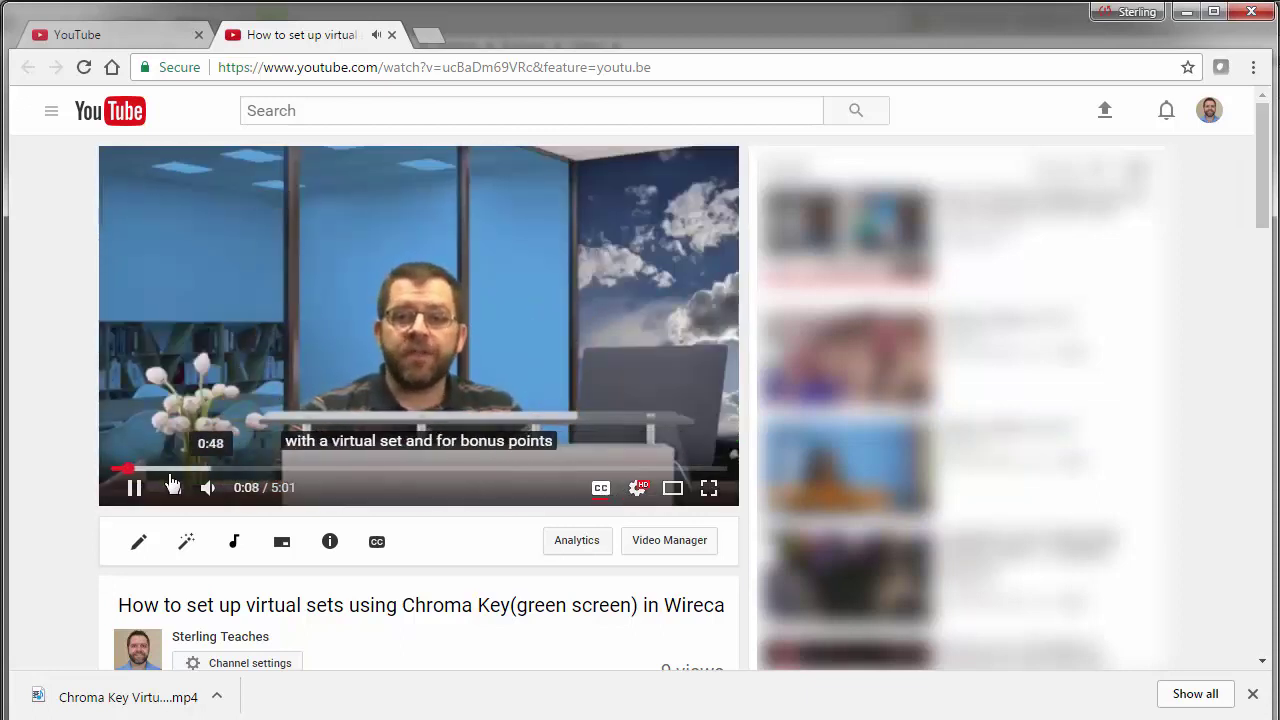
{"action": "left_click", "coordinate": [133, 487]}
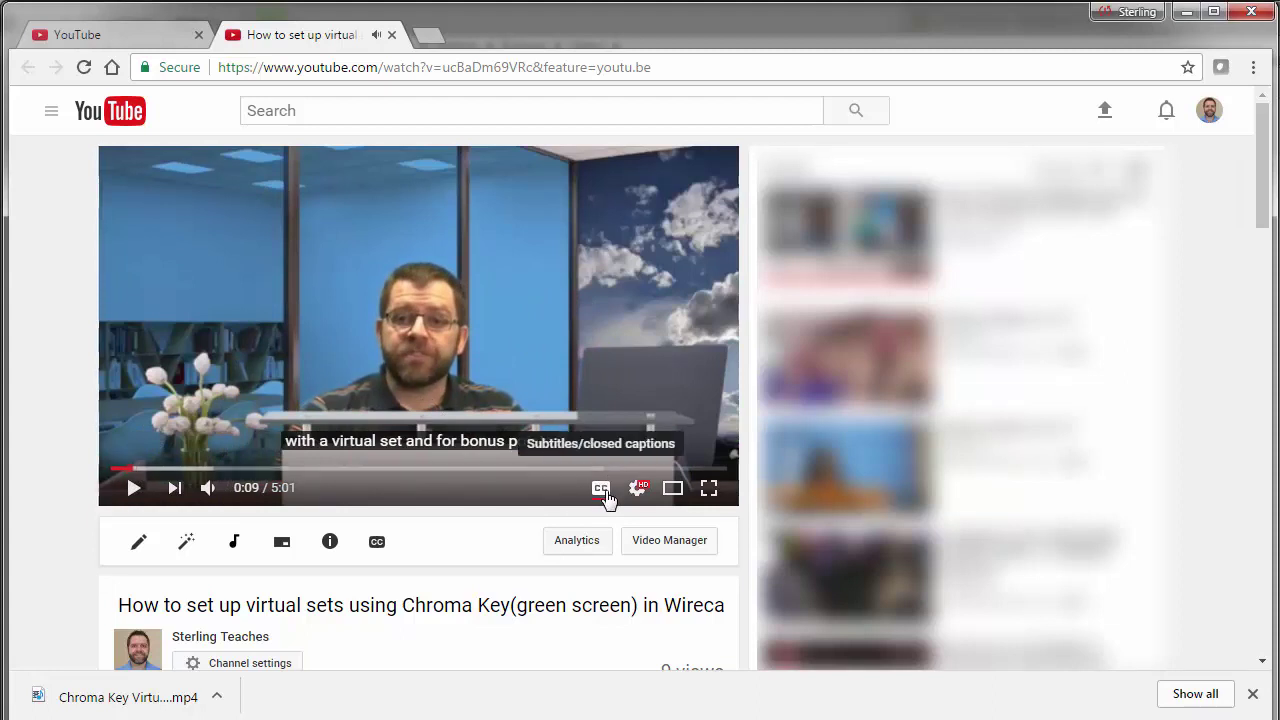
{"action": "left_click", "coordinate": [601, 489]}
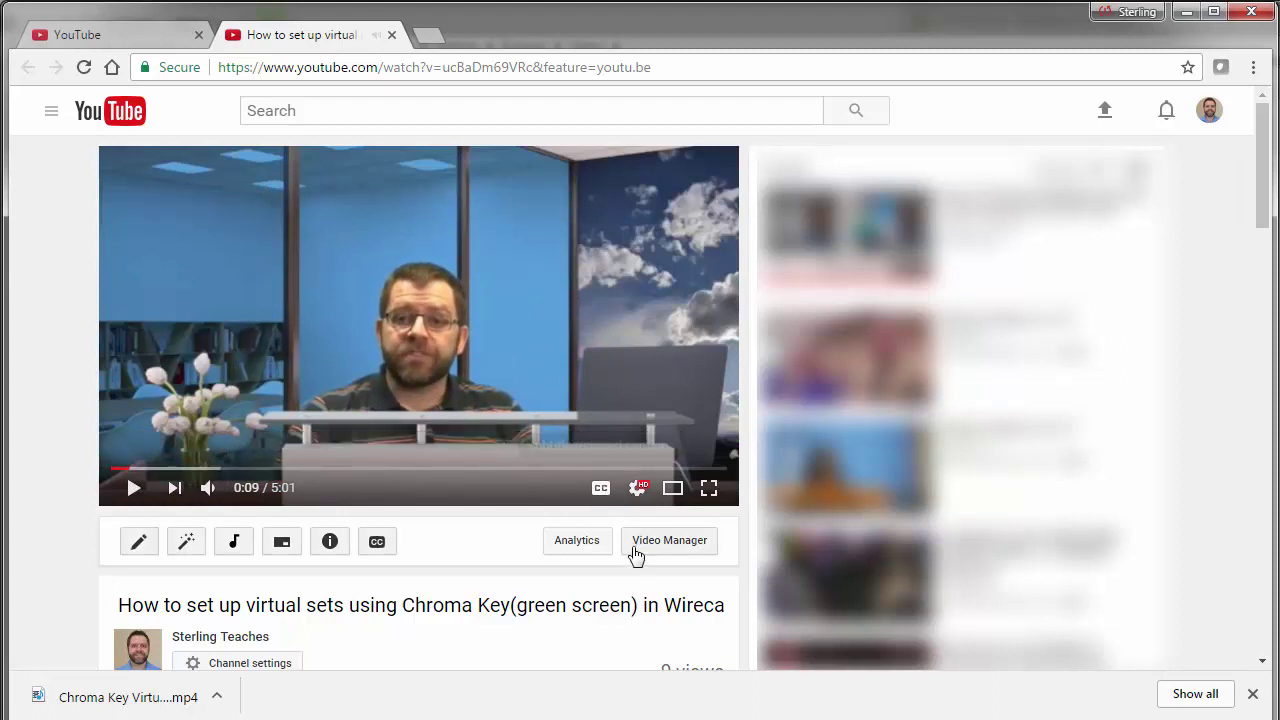